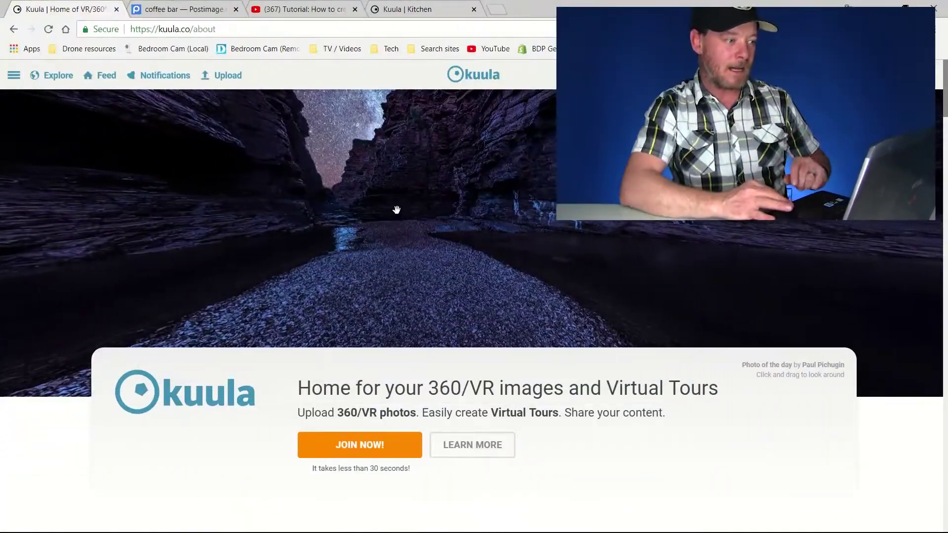
Open the Upload dropdown in Kuula's top toolbar
left_click(221, 77)
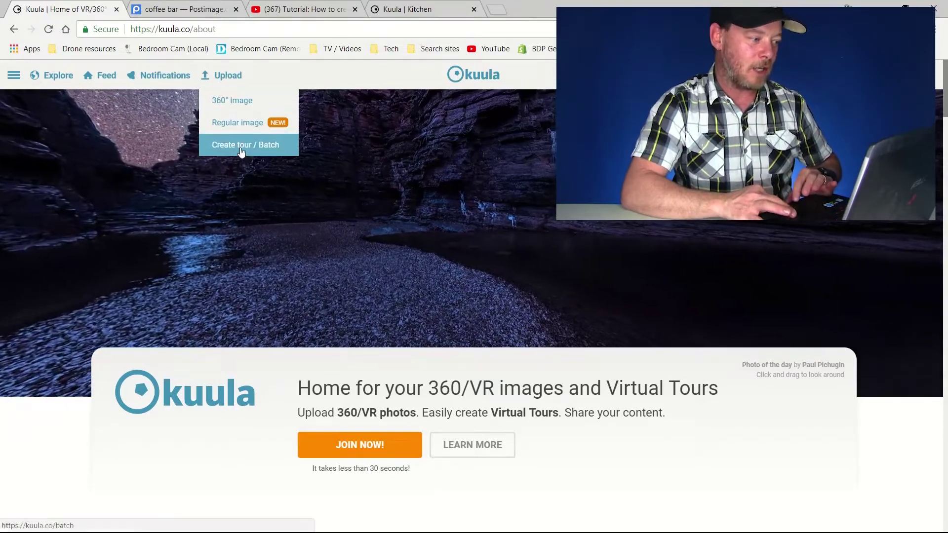
Start a batch tour and upload five hotel panoramas, leaving out facade - sm.jpg
left_click(241, 149)
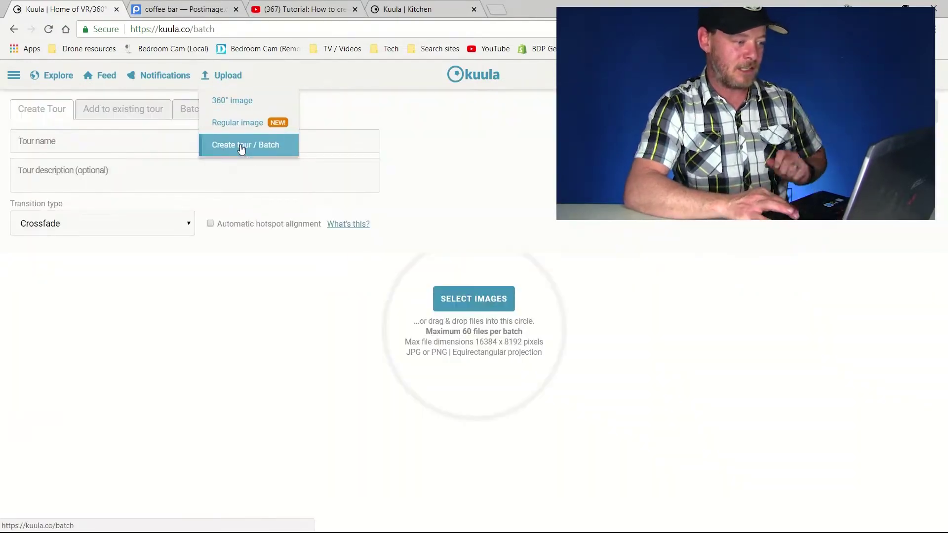
left_click(471, 300)
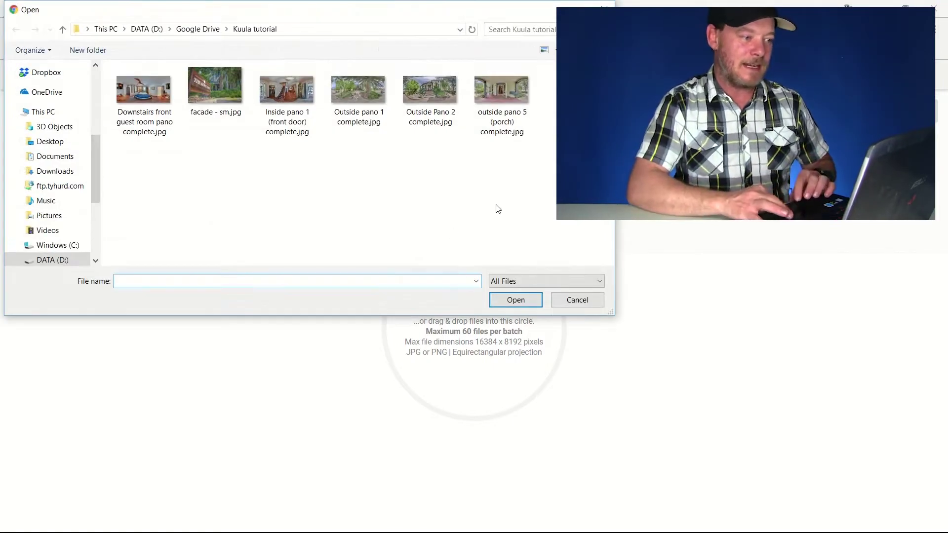
left_click_drag(556, 199, 113, 82)
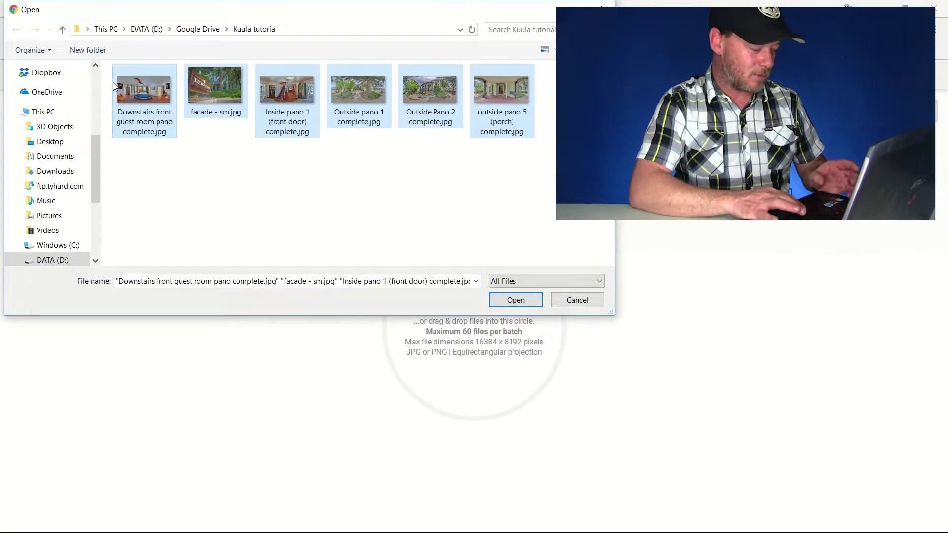
left_click(206, 81, "ctrl")
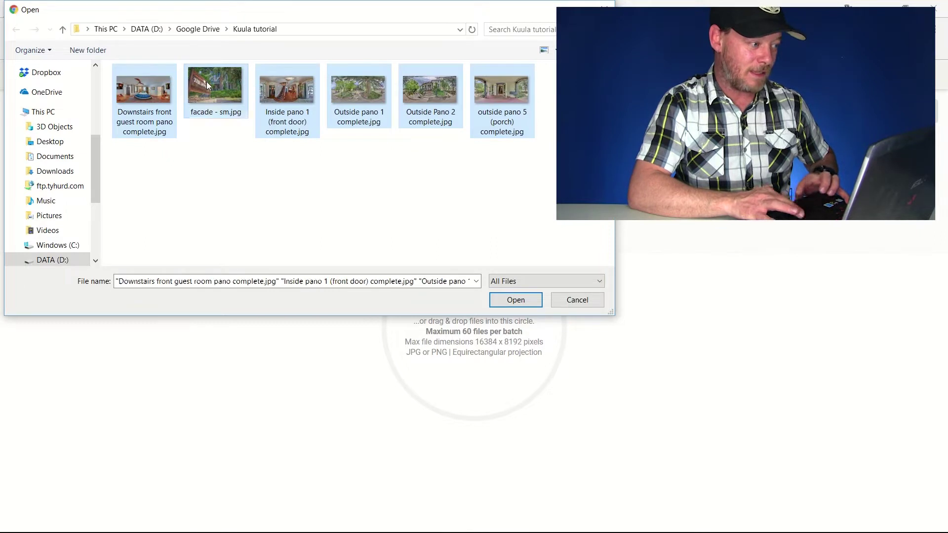
left_click(516, 301)
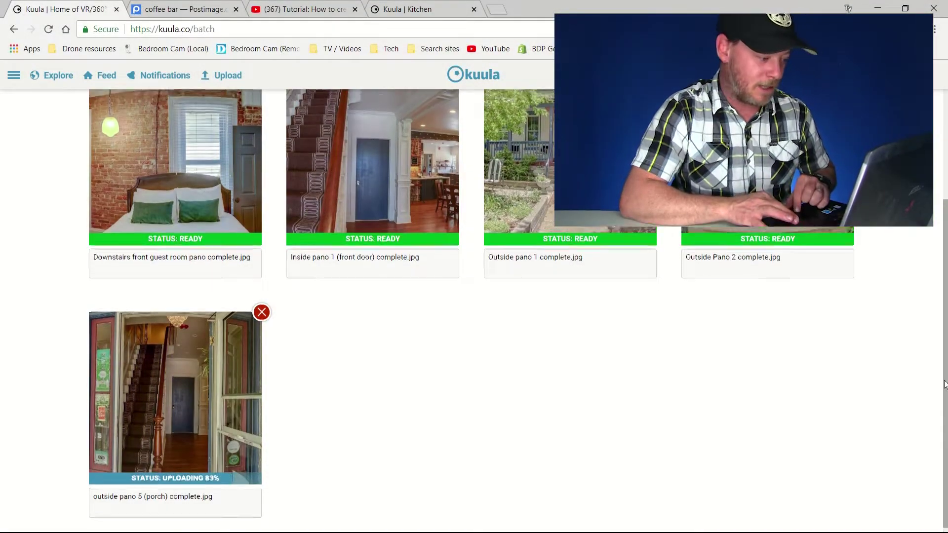
scroll(943, 418, "up", 5)
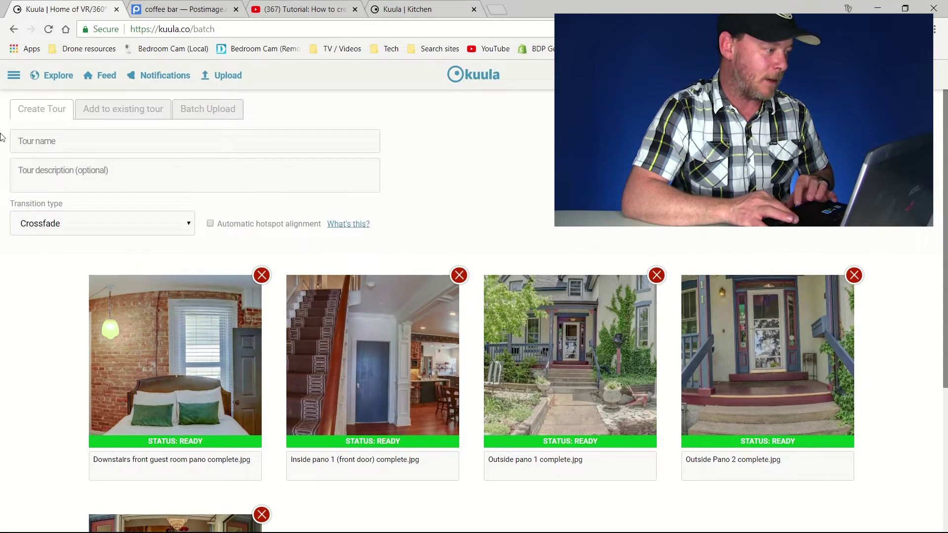
Name the tour McTester and browse the transition styles, keeping Crossfade for now
left_click(41, 139)
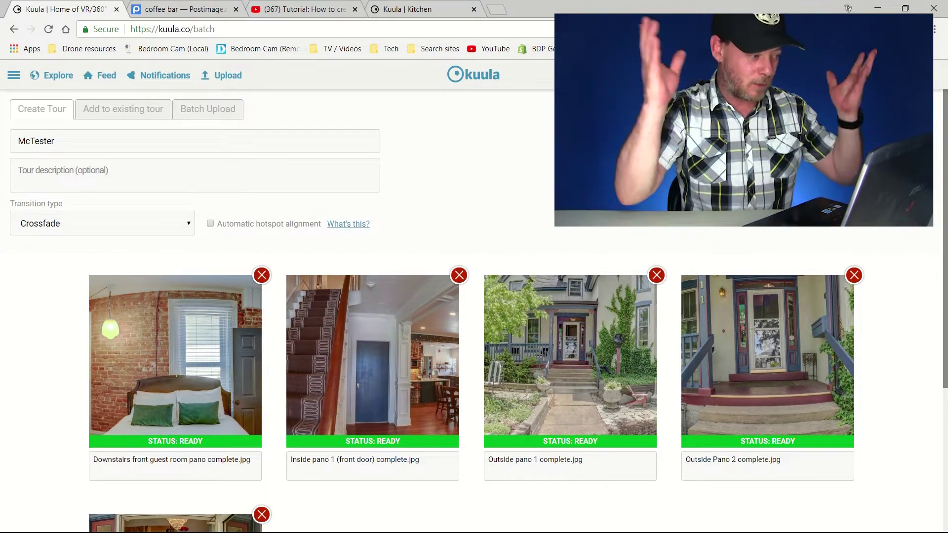
left_click(187, 223)
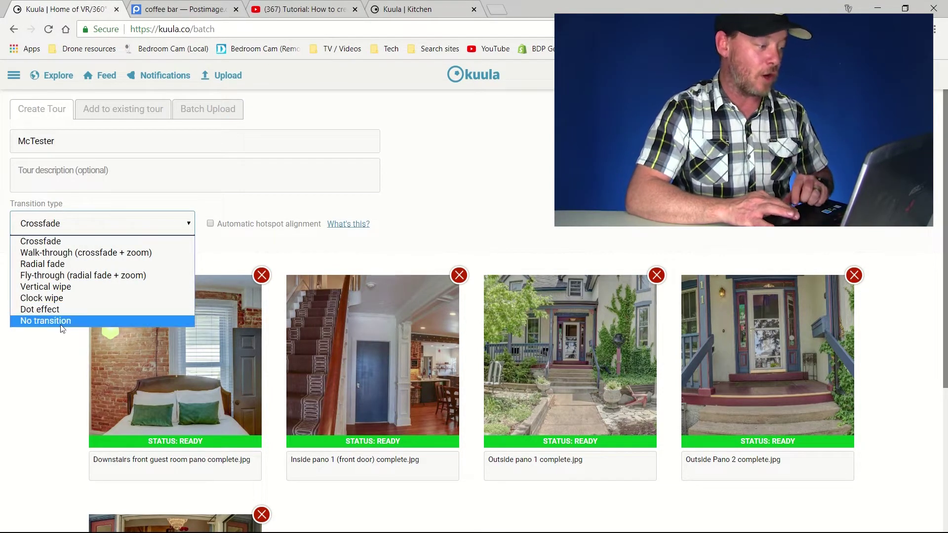
left_click(272, 248)
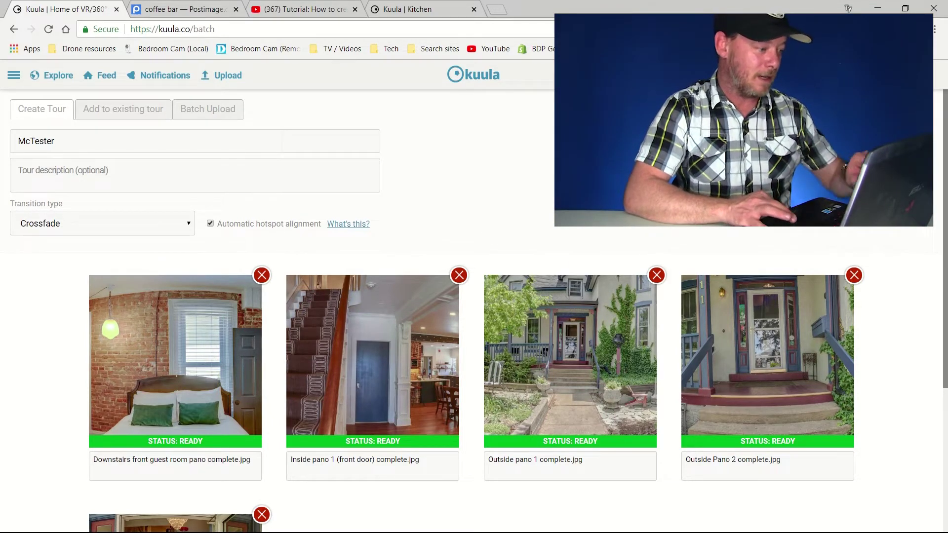
left_click(98, 226)
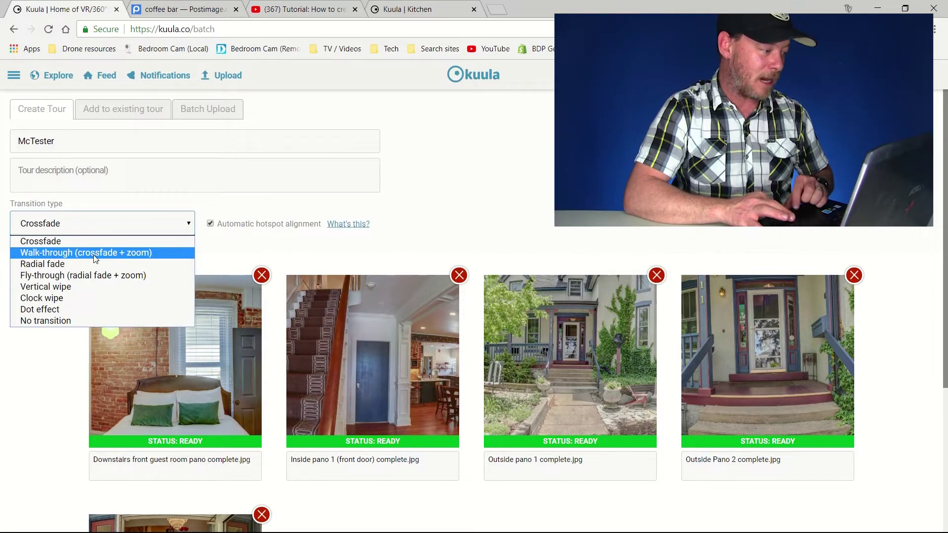
Set the transition to Walk-through (crossfade + zoom) and select the bedroom panorama's description
left_click(102, 254)
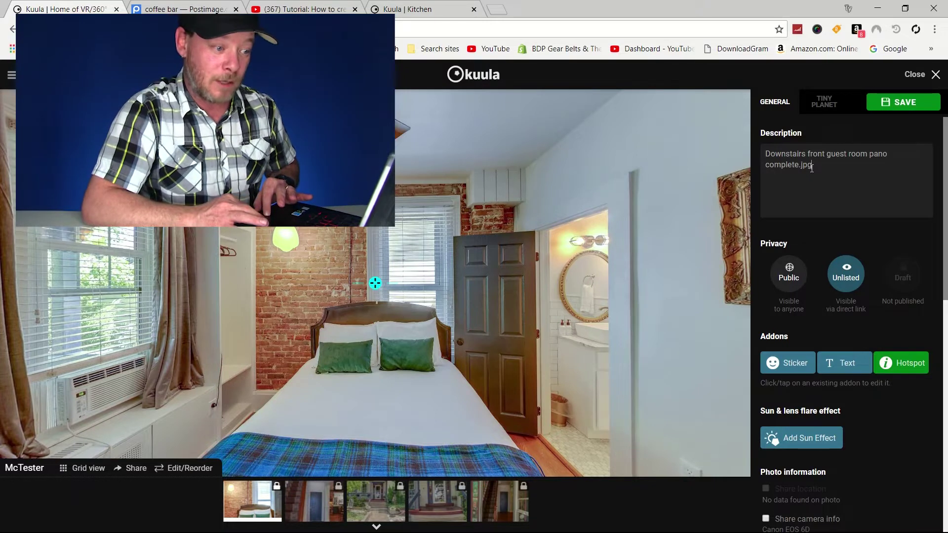
left_click_drag(812, 166, 717, 138)
Clear the bedroom panorama's description and go to the tour's reorder page, discarding unsaved changes
key("BackSpace")
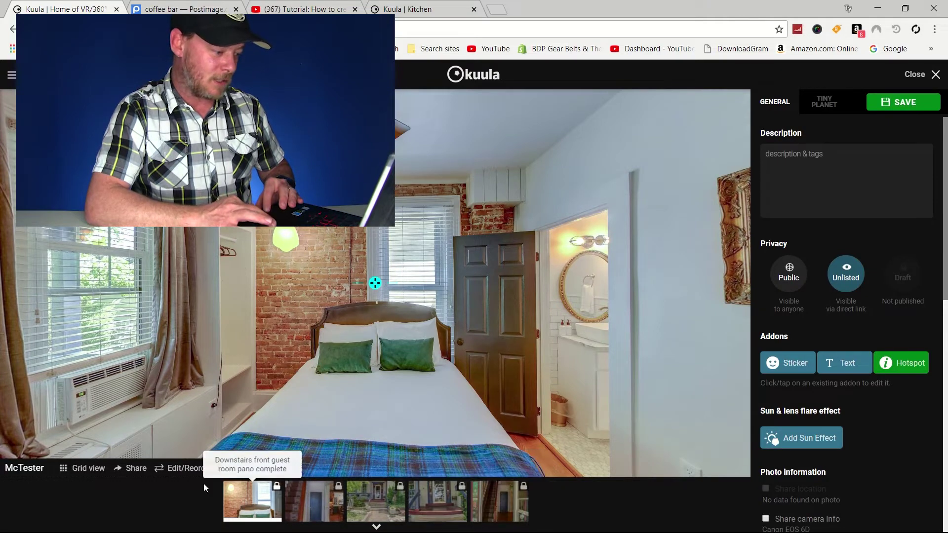
left_click(192, 469)
left_click(385, 318)
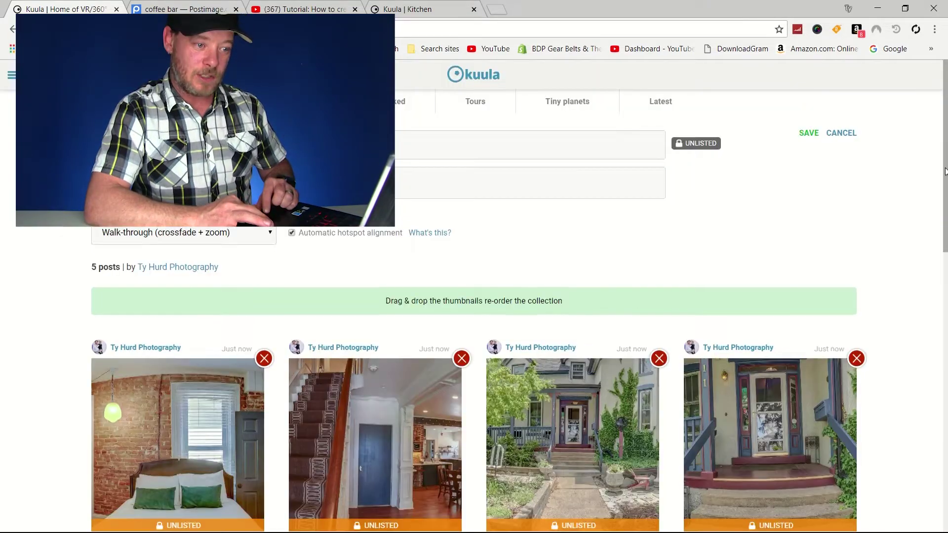
Order the panoramas: both outside shots, porch, Inside pano 1, then bedroom, and save
scroll(945, 246, "down", 4)
scroll(945, 247, "down", 1)
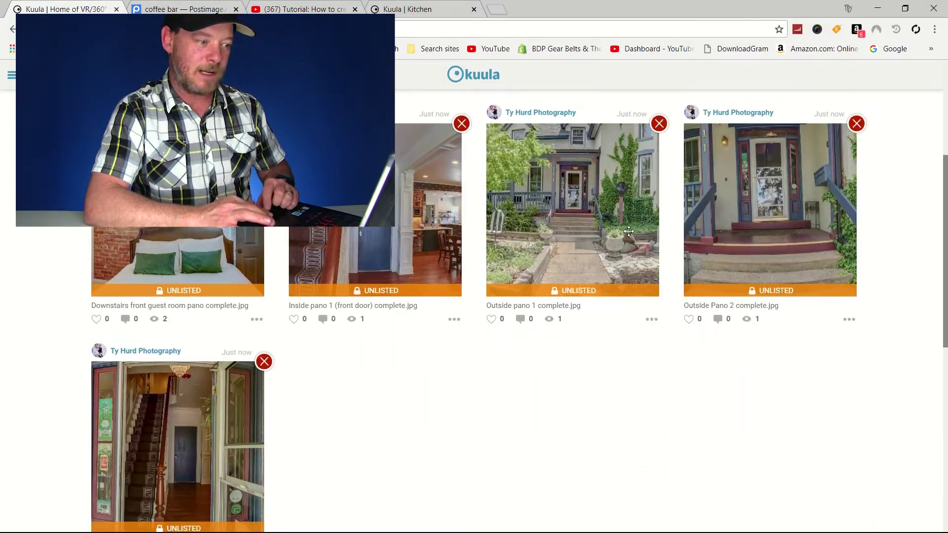
left_click_drag(548, 213, 177, 246)
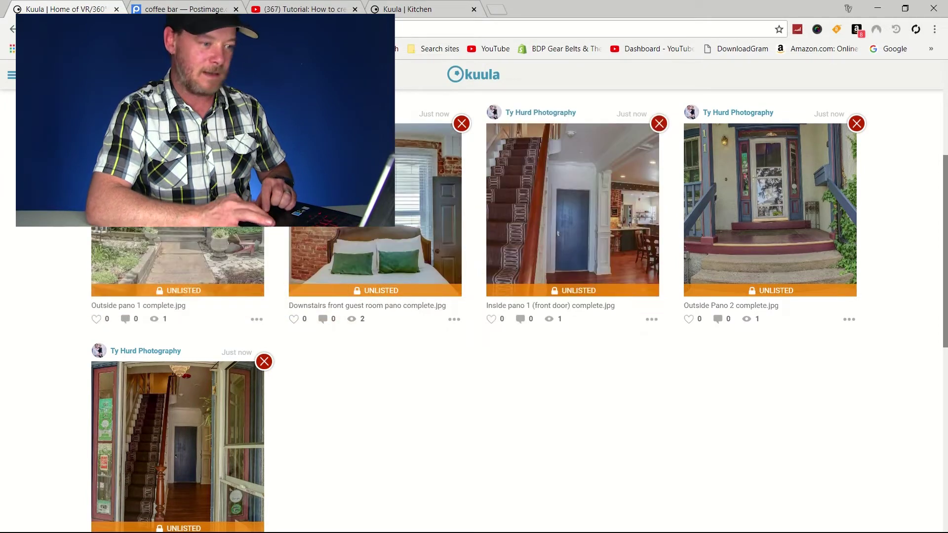
left_click_drag(697, 247, 321, 237)
left_click_drag(234, 366, 554, 178)
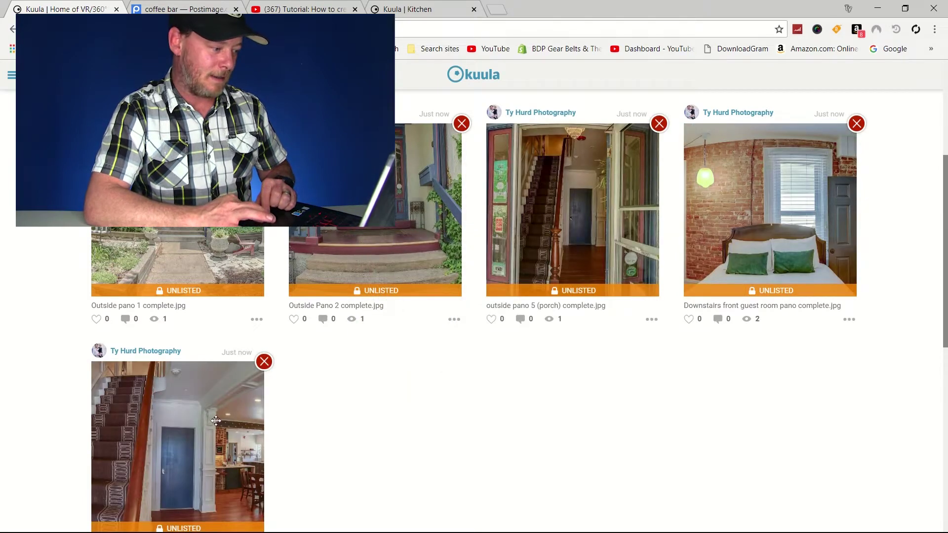
left_click_drag(212, 395, 716, 168)
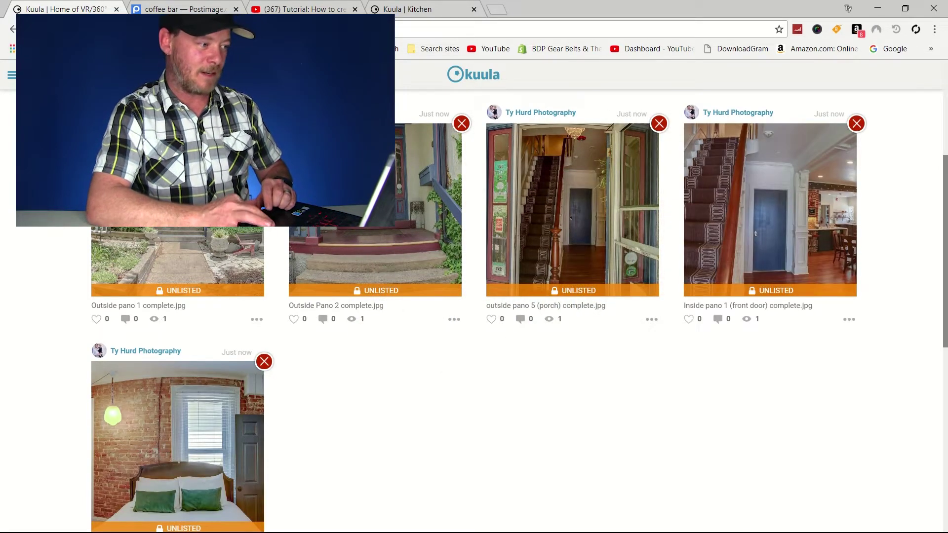
left_click_drag(944, 199, 946, 102)
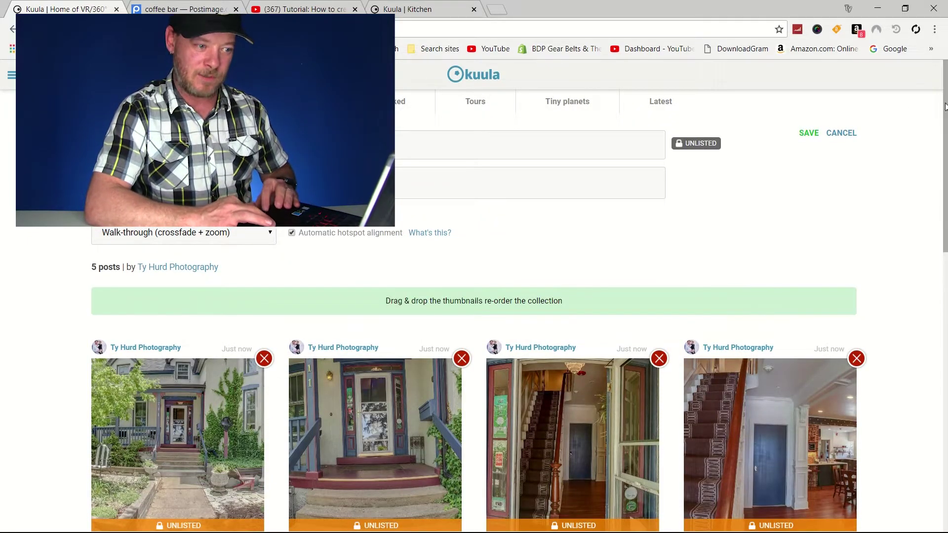
left_click(809, 134)
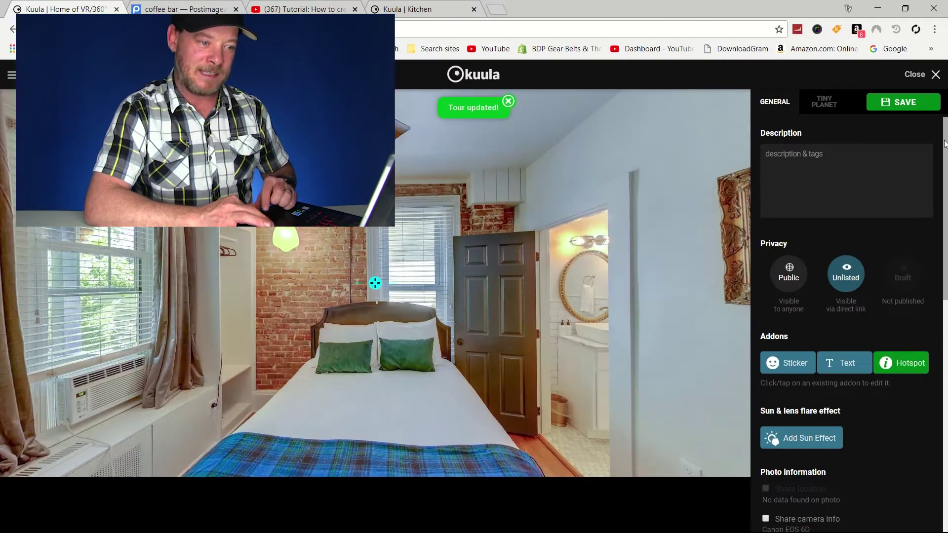
Upload facade - sm.jpg and add it to the McTester tour
scroll(840, 296, "down", 4)
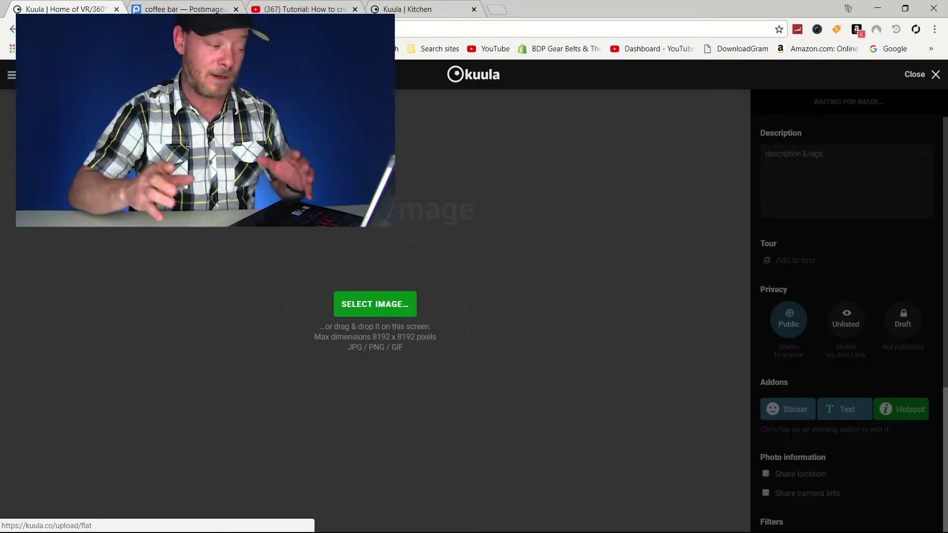
left_click(354, 305)
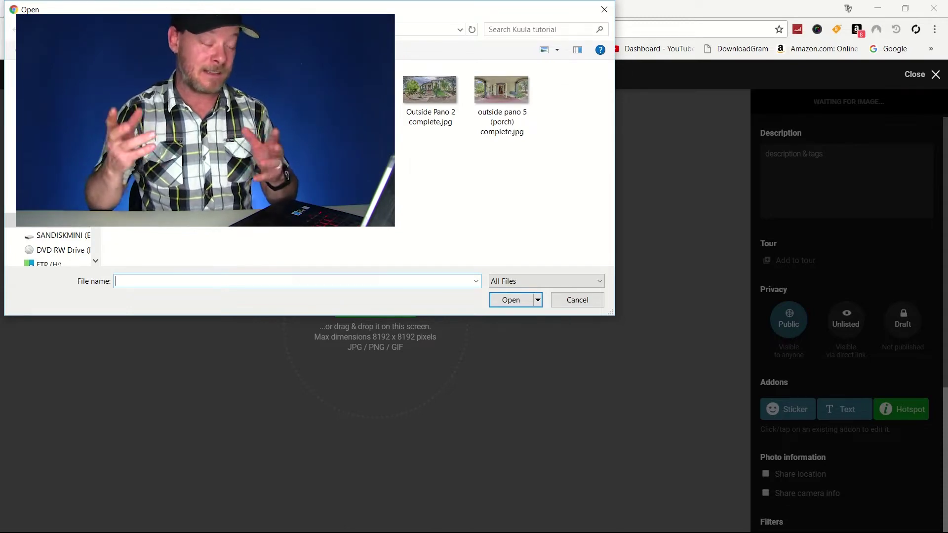
double_click(358, 99)
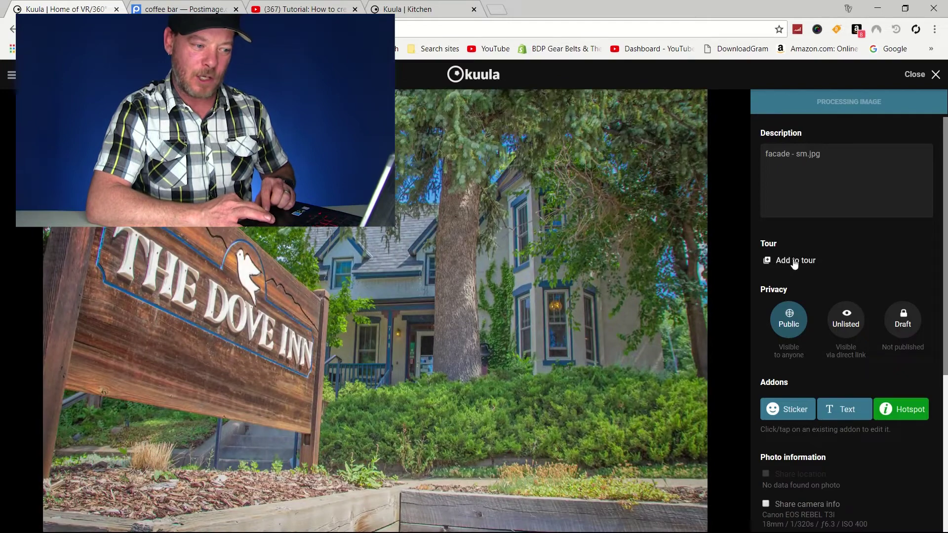
left_click(790, 260)
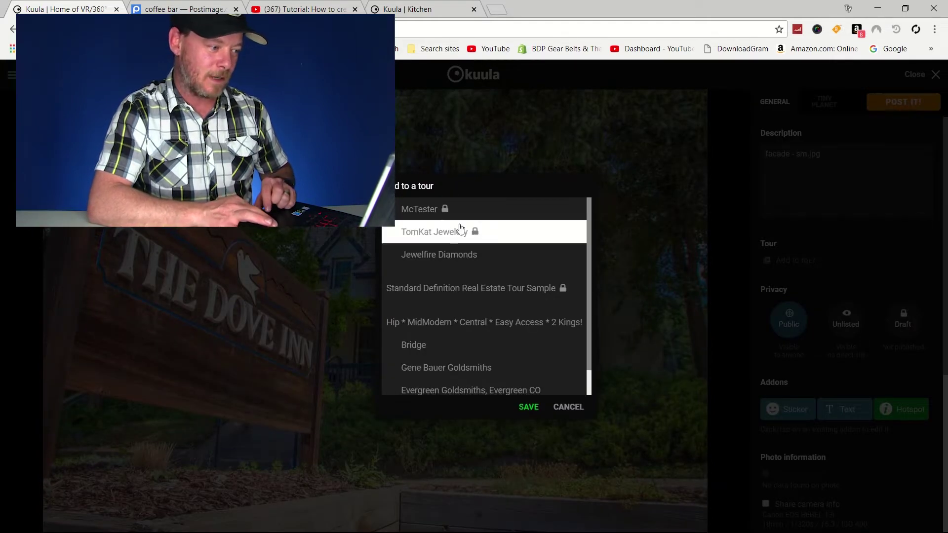
left_click(420, 209)
left_click(527, 406)
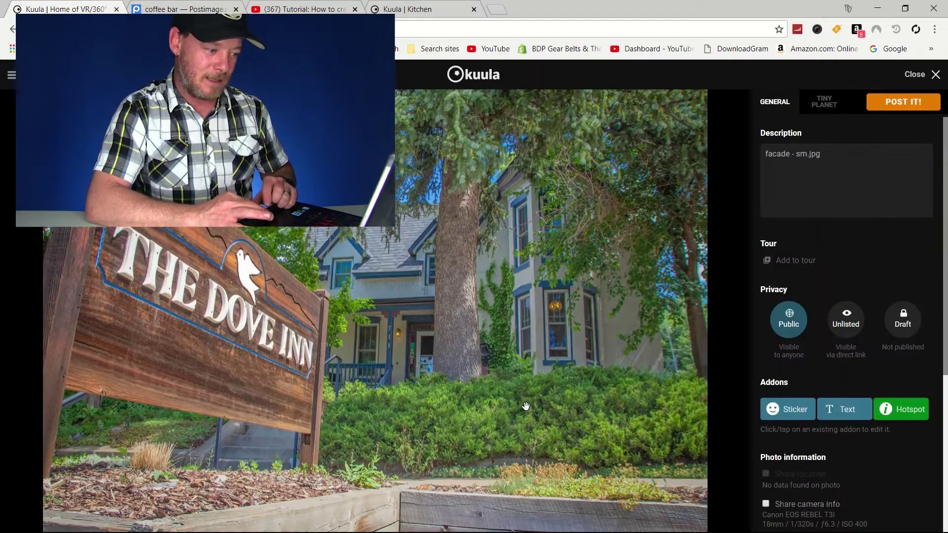
Clear the Dove Inn photo's description and post it
triple_click(818, 155)
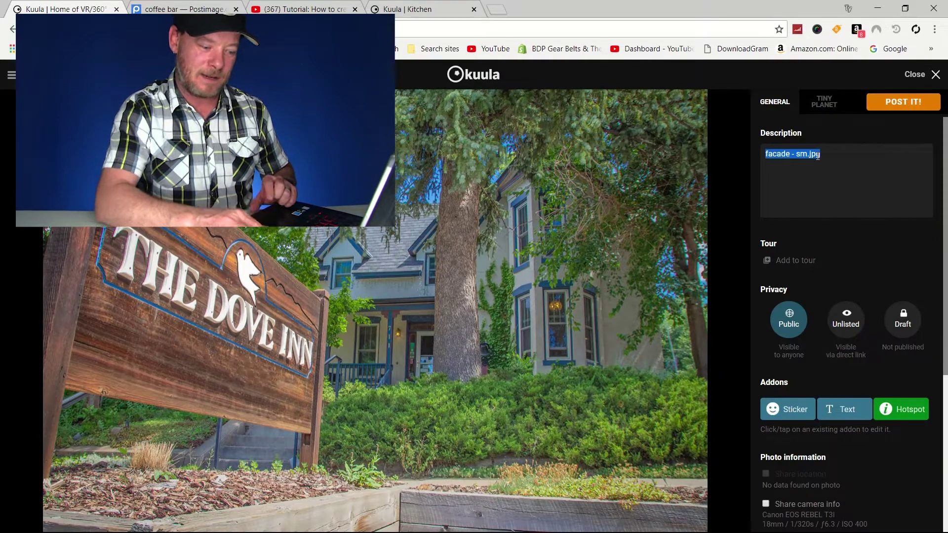
key("BackSpace")
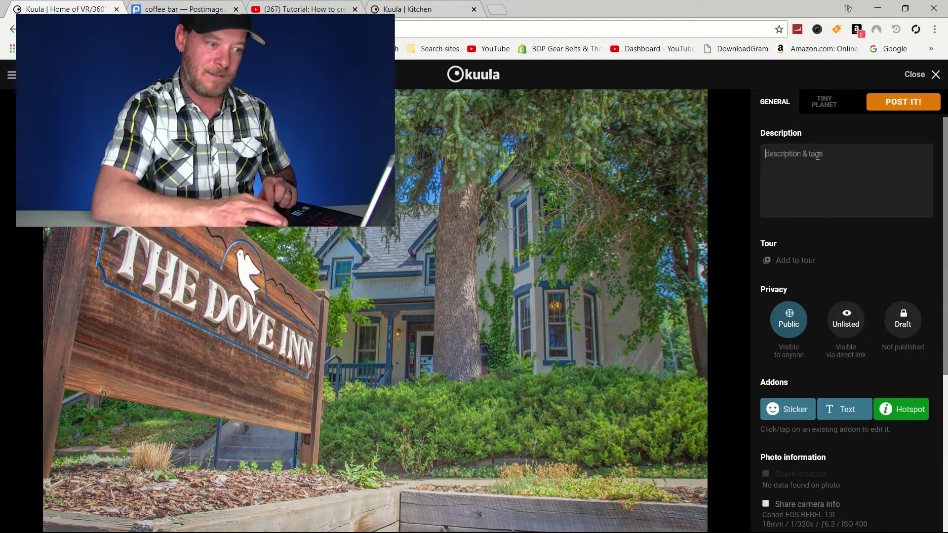
left_click(903, 105)
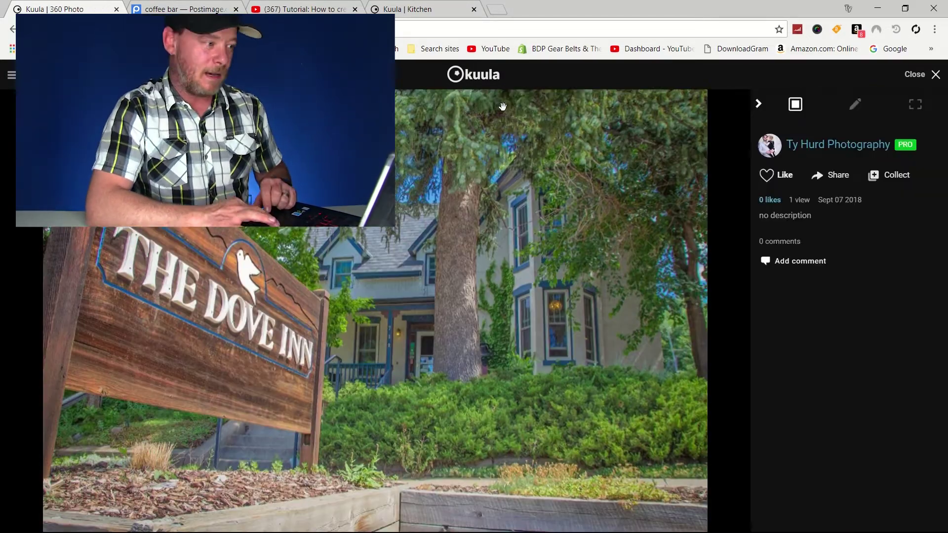
Open McTester from My Tours and start editing its Dove Inn photo
left_click(8, 77)
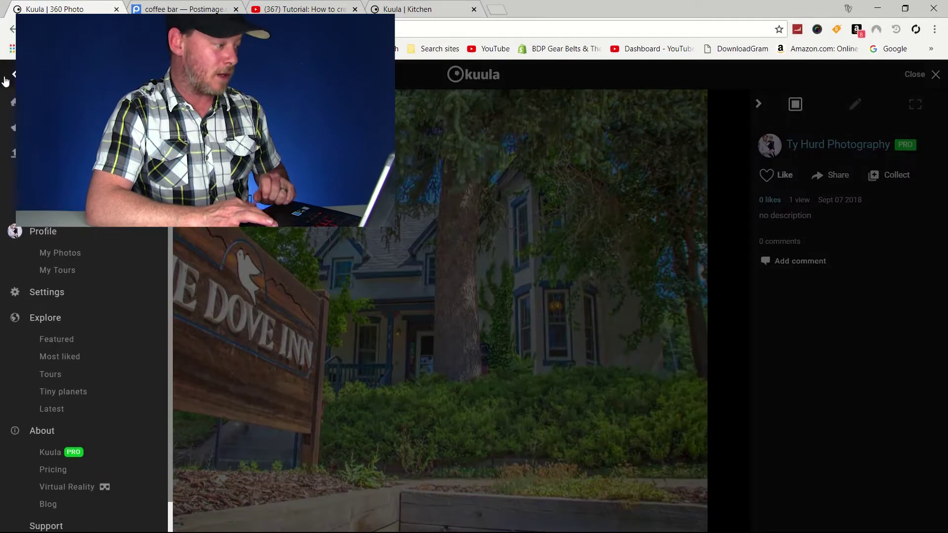
left_click(43, 270)
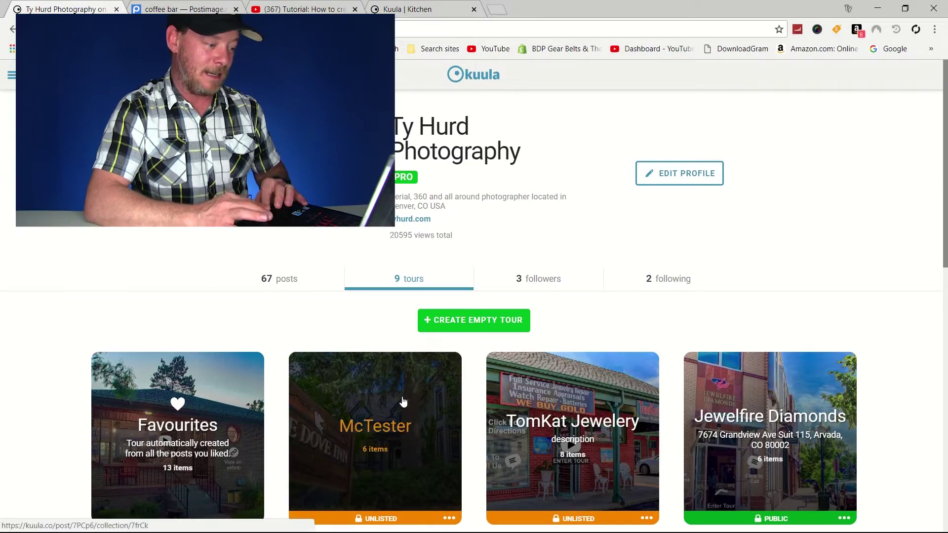
left_click(400, 393)
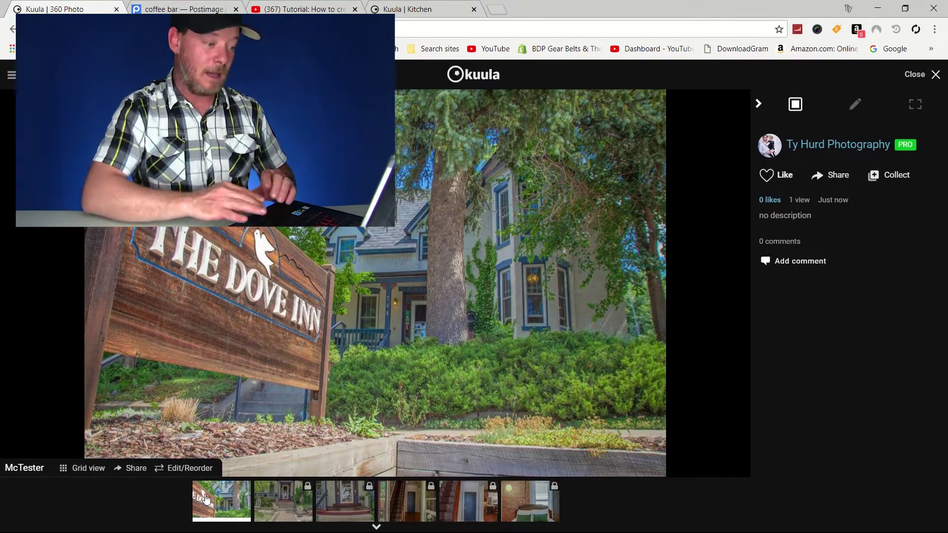
left_click(855, 104)
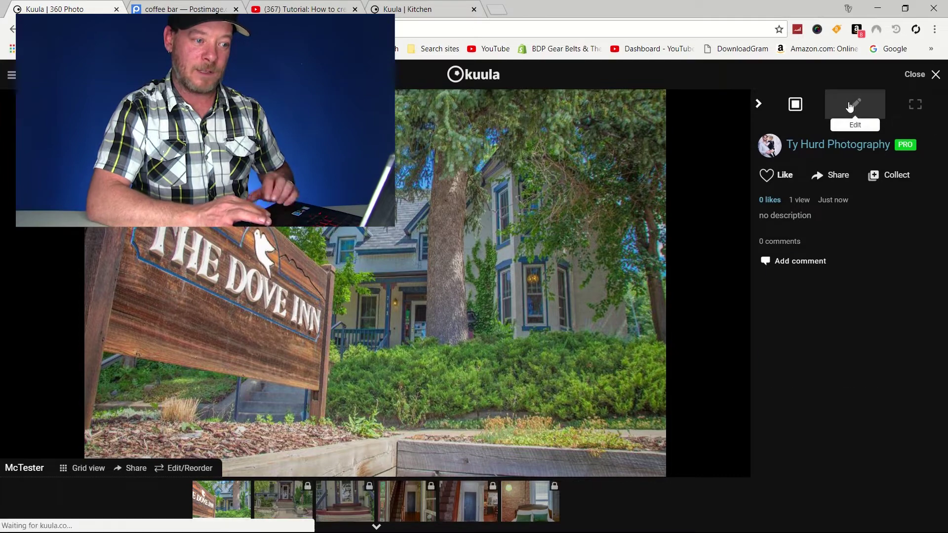
Add a white chevron hotspot below the porch at 80% opacity
left_click(900, 363)
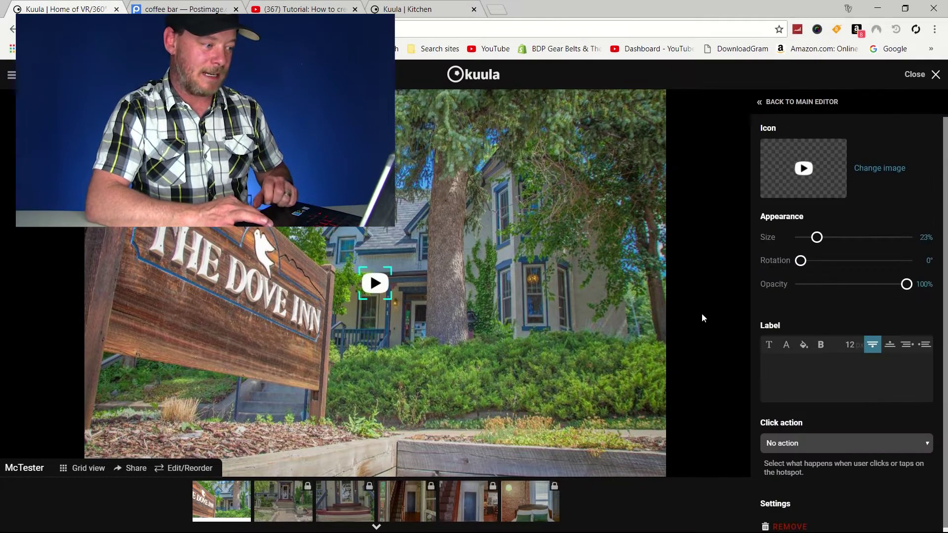
left_click(869, 170)
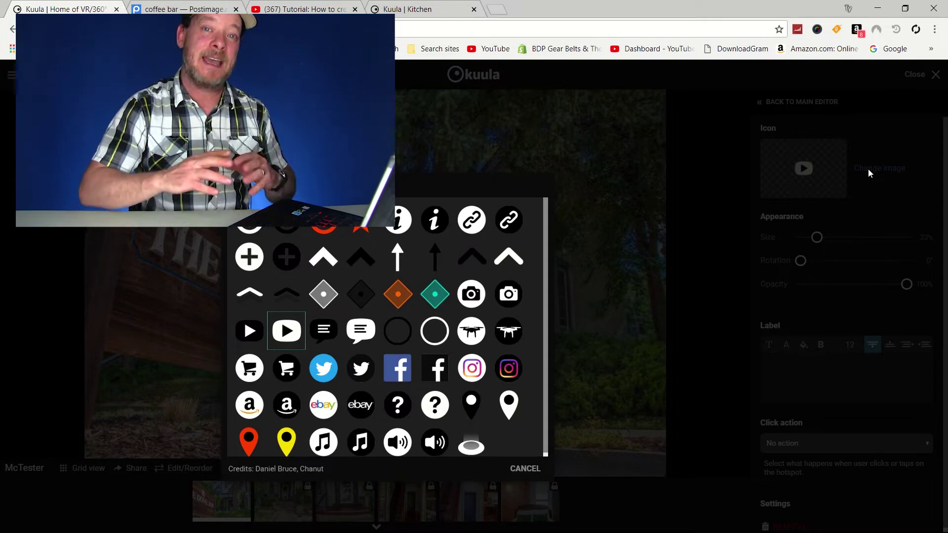
left_click(250, 294)
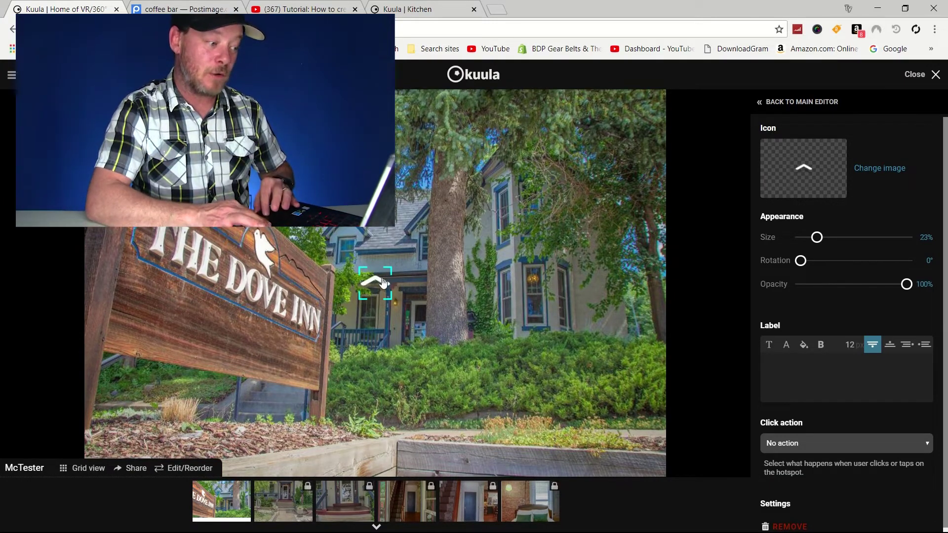
left_click_drag(384, 283, 378, 324)
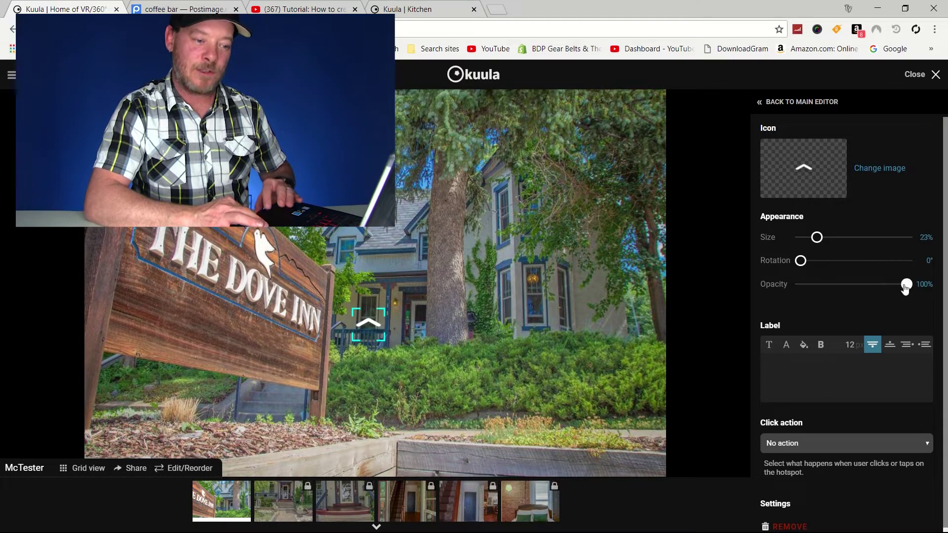
left_click(924, 286)
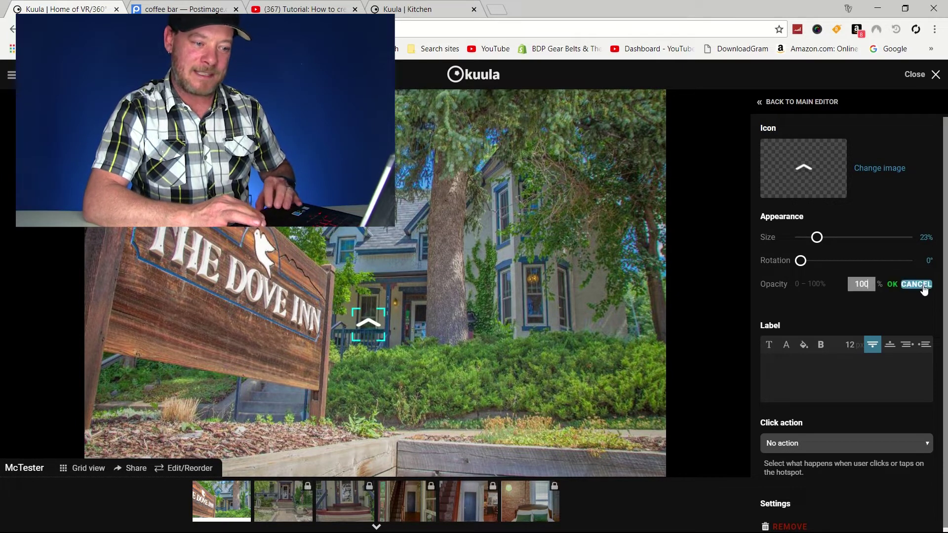
double_click(860, 282)
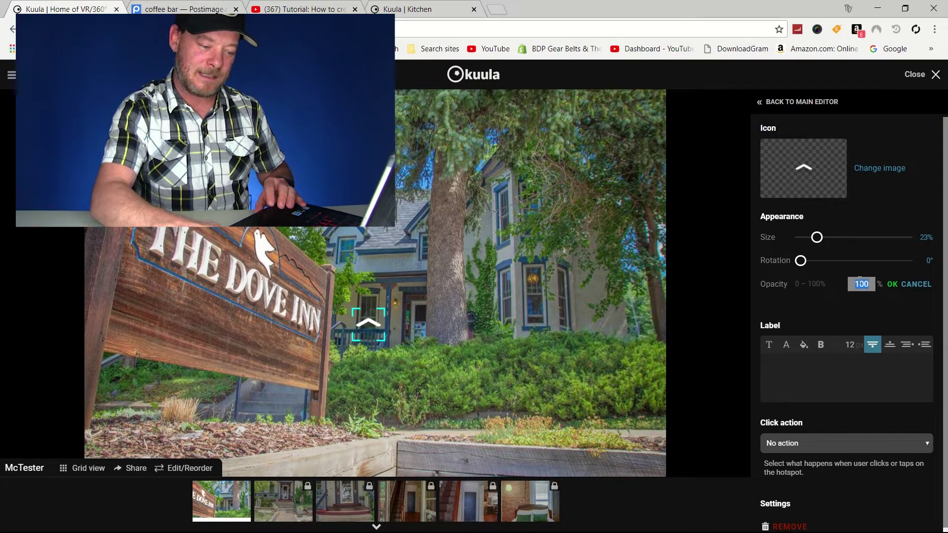
type("80")
key("Return")
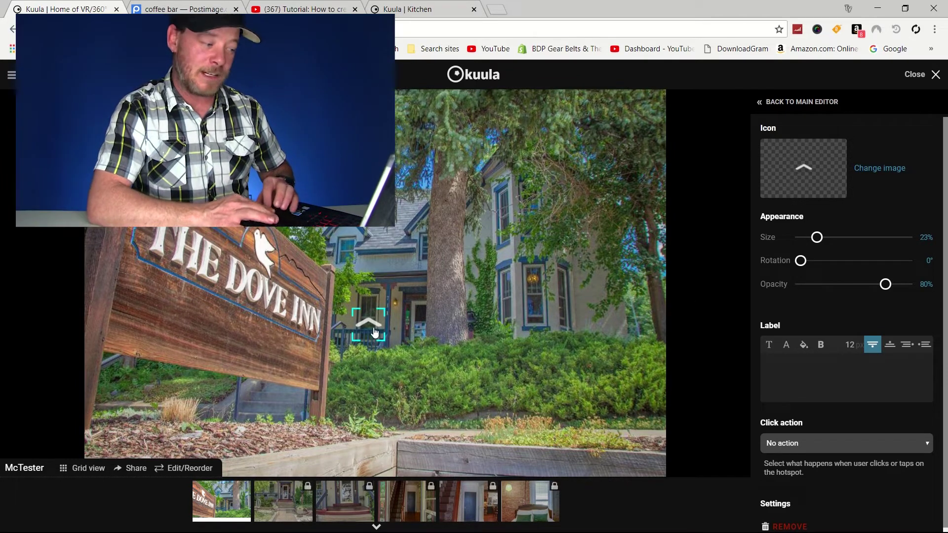
mouse_move(369, 325)
left_mouse_down()
mouse_move(370, 337)
mouse_move(374, 318)
left_mouse_up()
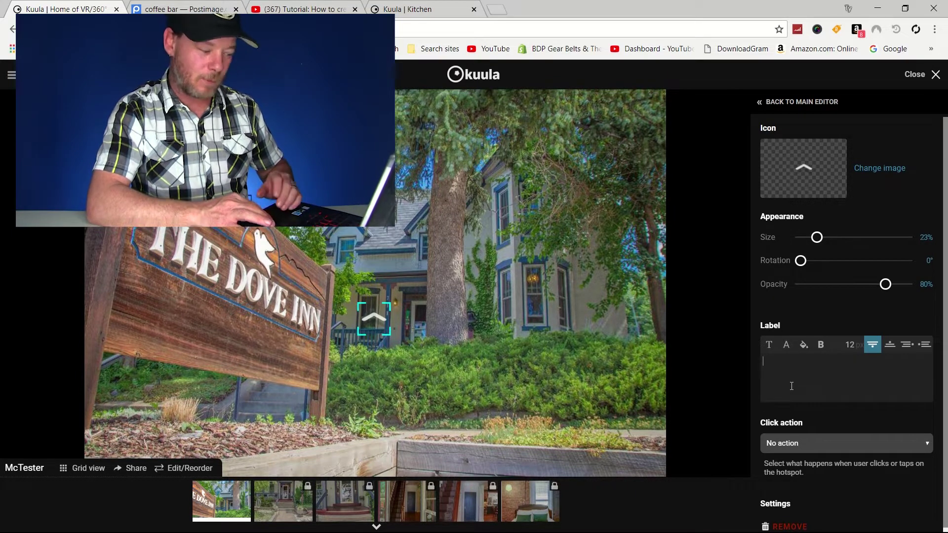
Label the hotspot 'Enter Tour', link it to Outside pano 1 complete, and save
type("Enter Tour")
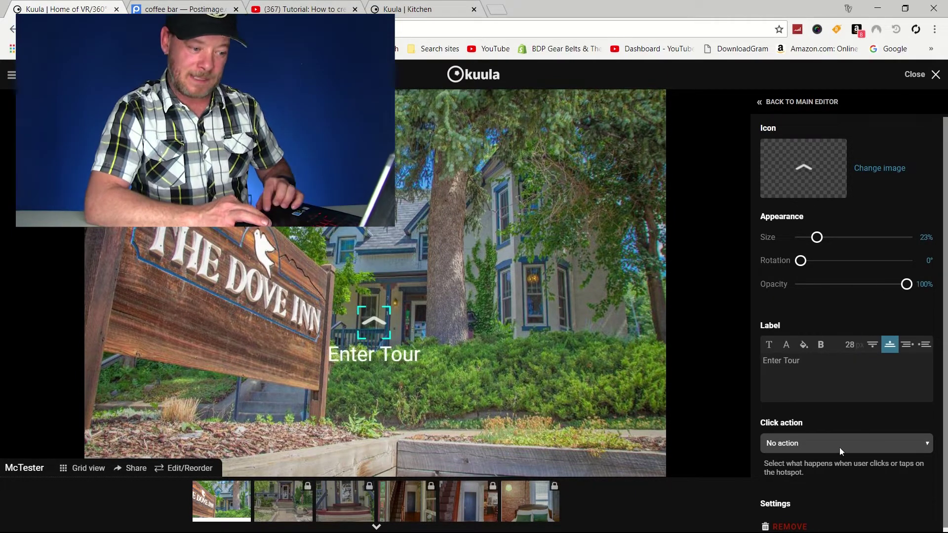
left_click(838, 447)
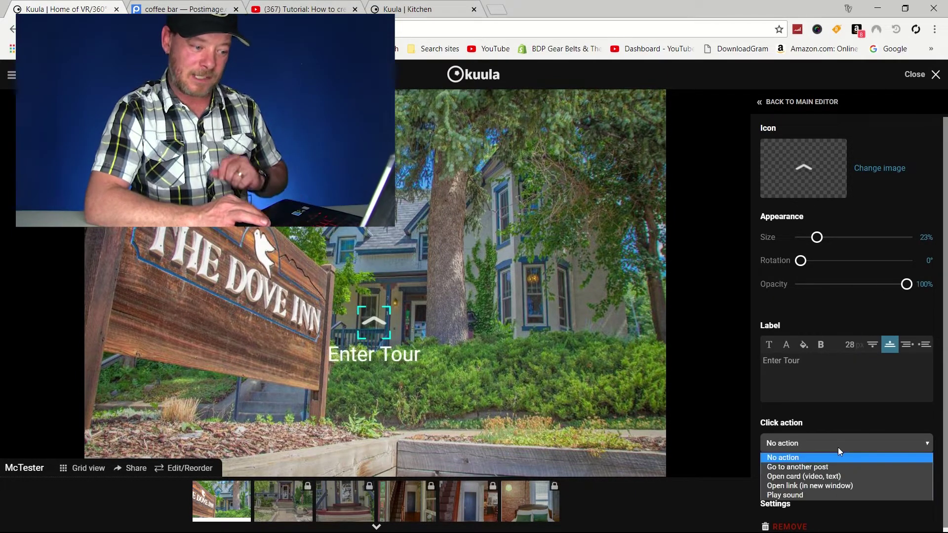
left_click(805, 467)
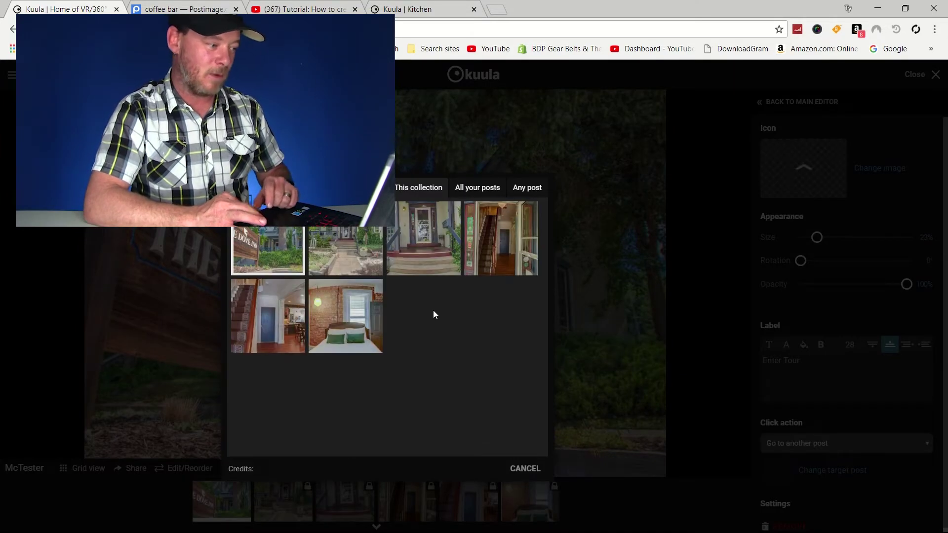
left_click(347, 242)
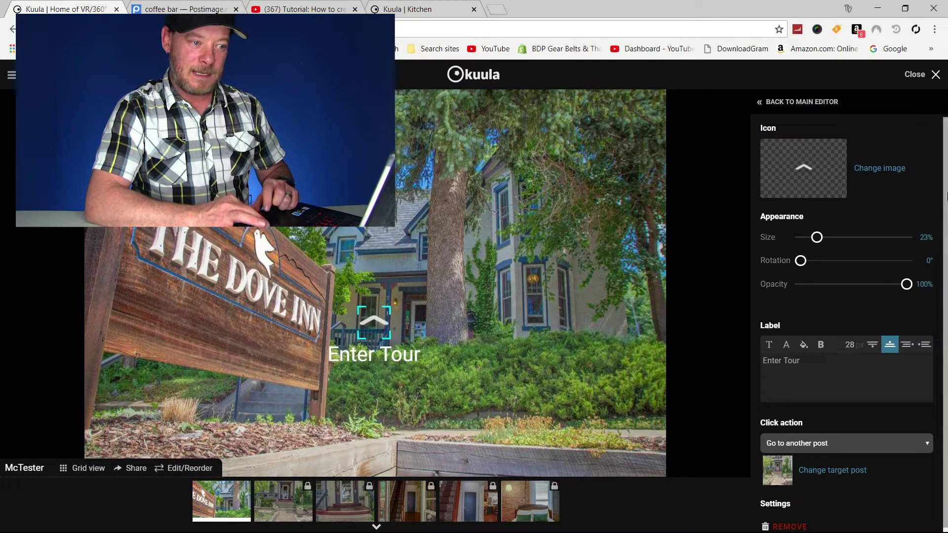
left_click(800, 103)
left_click(902, 105)
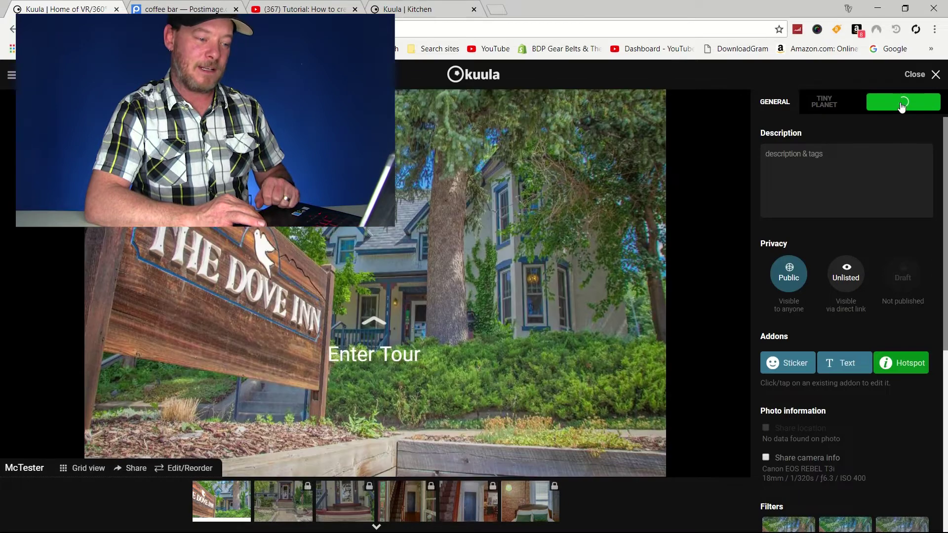
Switch to the Outside pano 1 complete photo and add a new hotspot to it
left_click(279, 501)
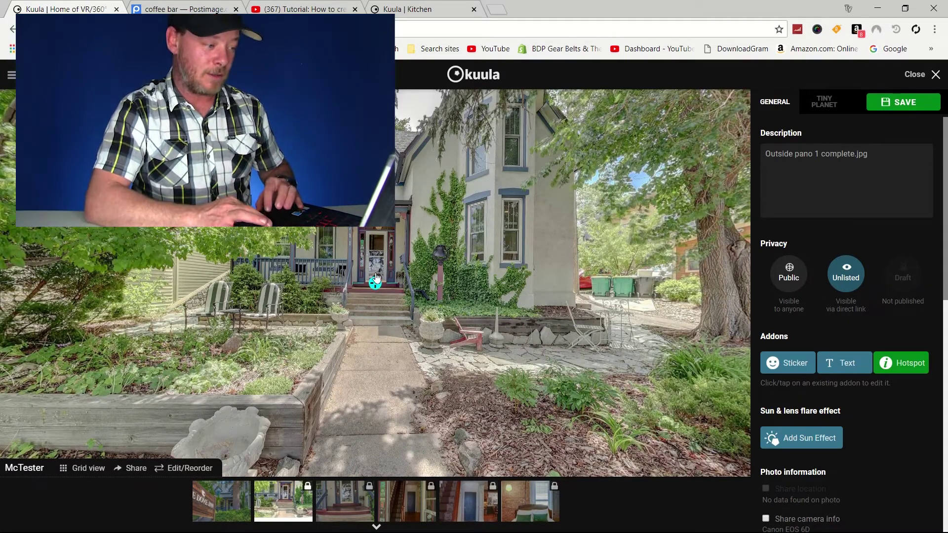
mouse_move(376, 286)
left_mouse_down()
mouse_move(553, 285)
mouse_move(131, 287)
mouse_move(711, 287)
mouse_move(362, 287)
mouse_move(381, 287)
left_mouse_up()
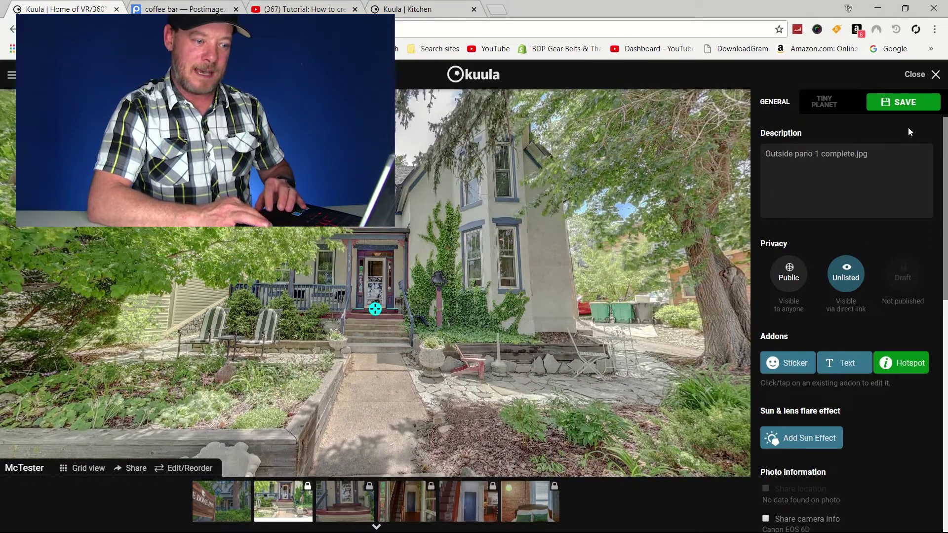
left_click(898, 361)
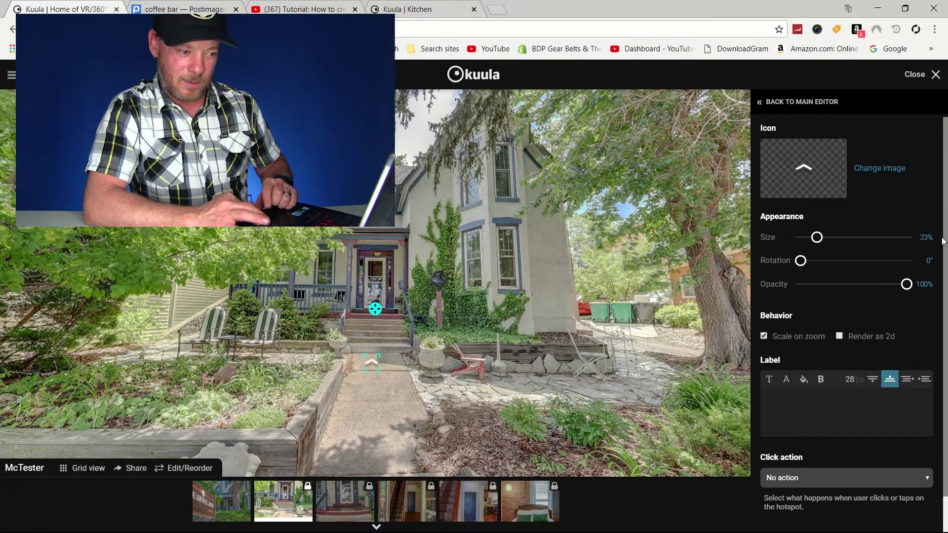
Enlarge the garden hotspot, link it to the porch panorama, and save the post
left_click_drag(816, 238, 869, 239)
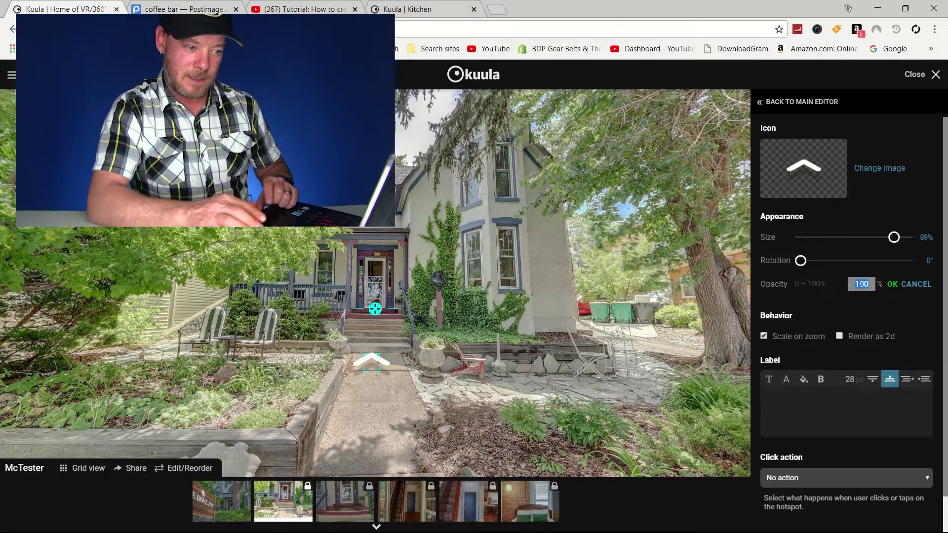
left_click(800, 477)
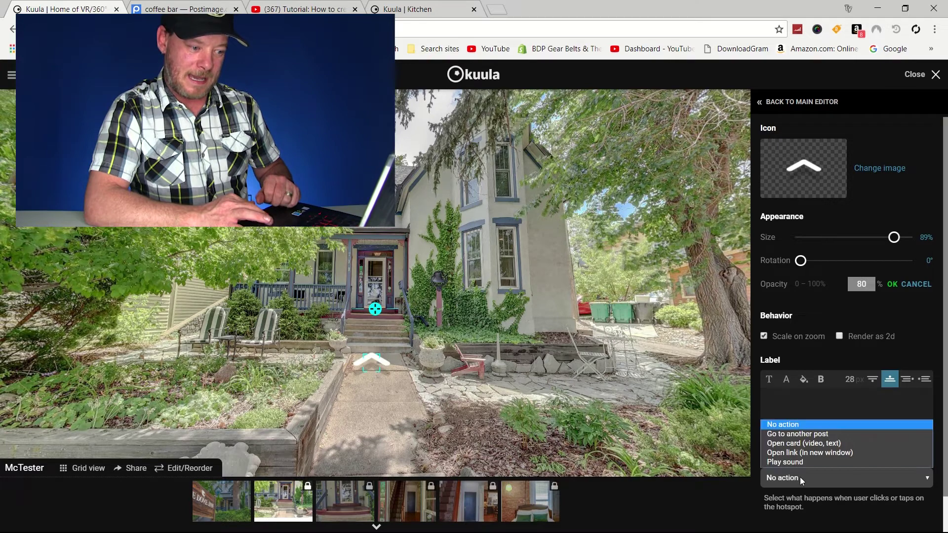
left_click(800, 433)
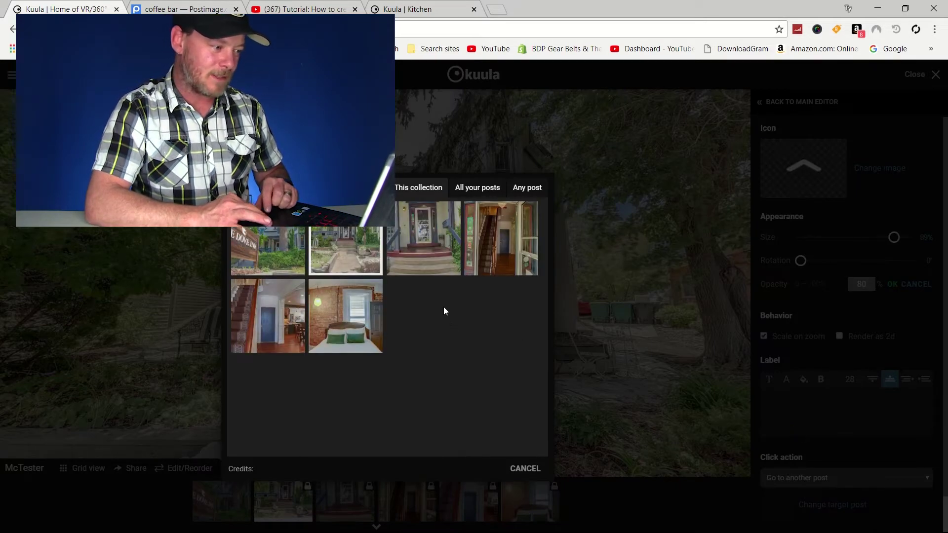
left_click(427, 230)
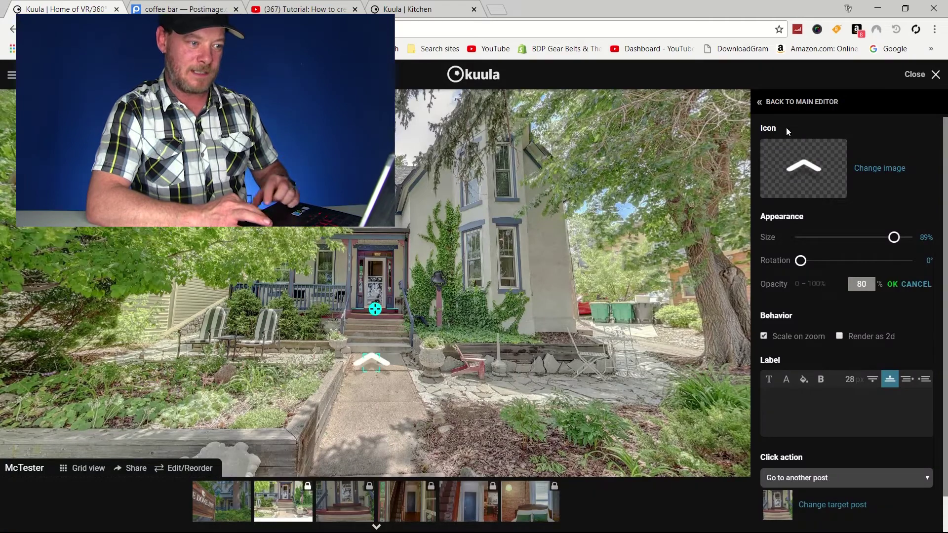
left_click(780, 100)
left_click(892, 102)
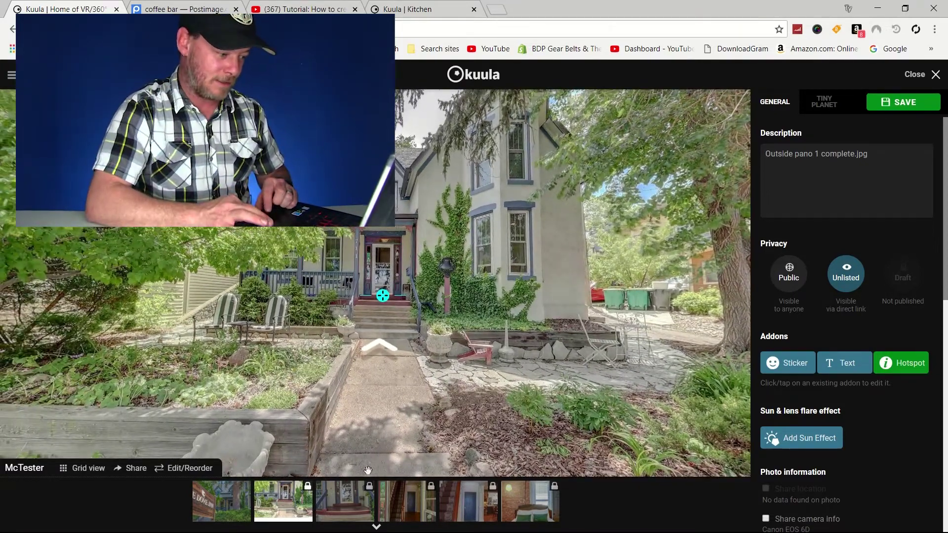
left_click(380, 346)
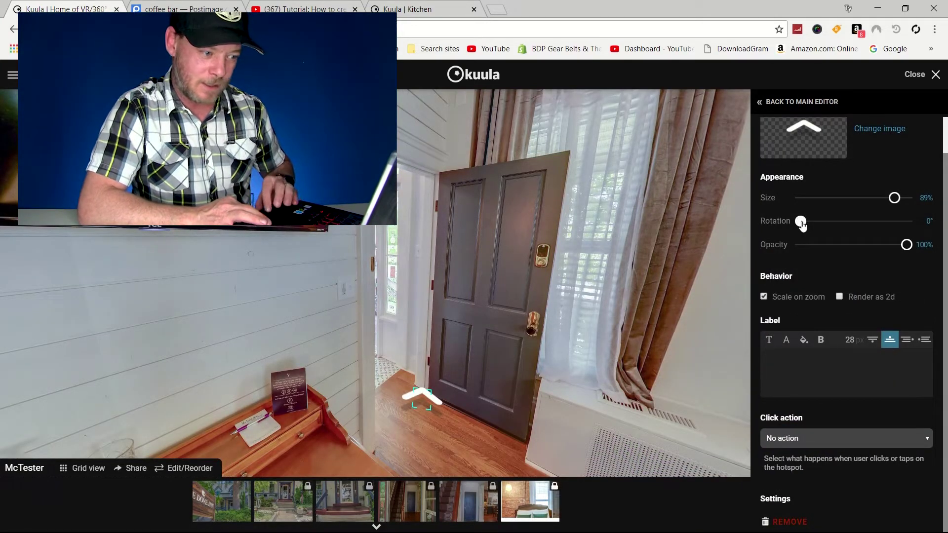
left_click_drag(801, 221, 820, 221)
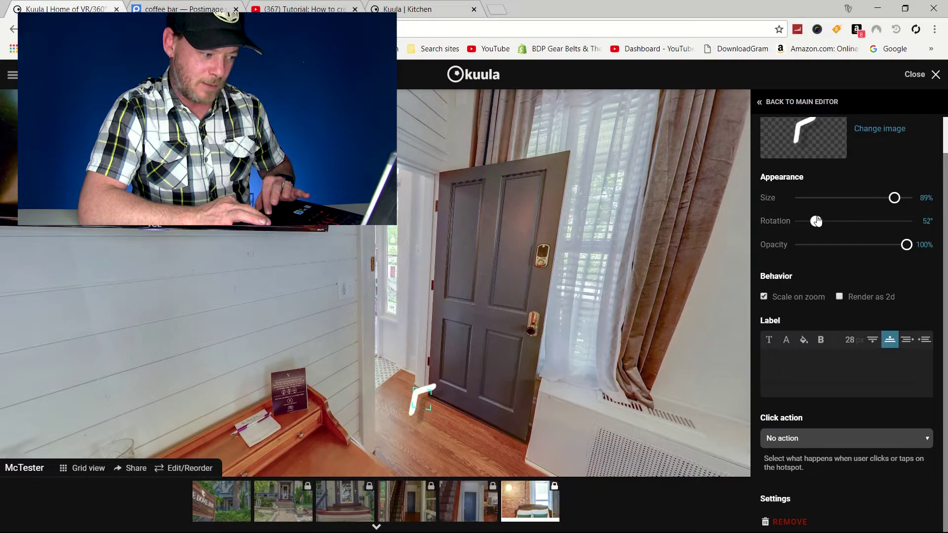
left_click_drag(412, 395, 404, 390)
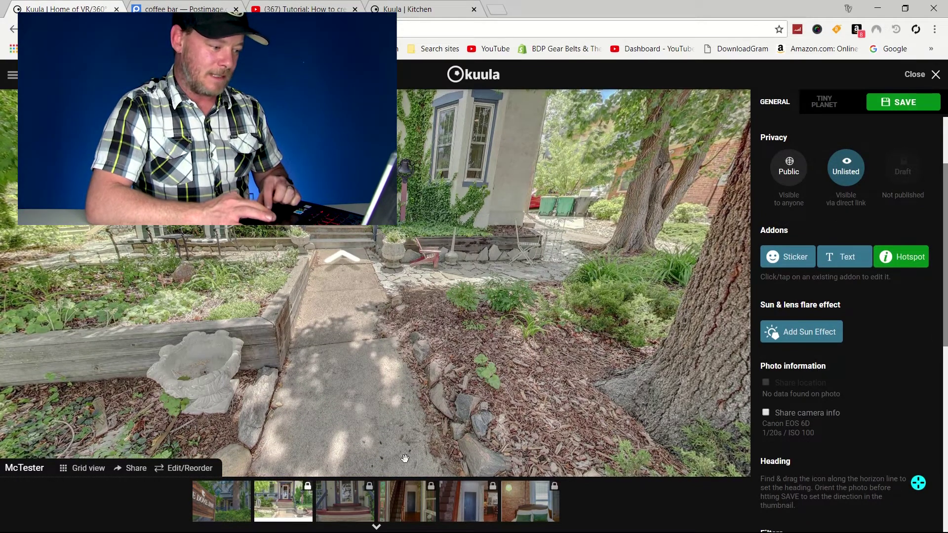
Jump to the porch panorama, then re-save the tour collection from its Edit/Reorder page
left_click(410, 506)
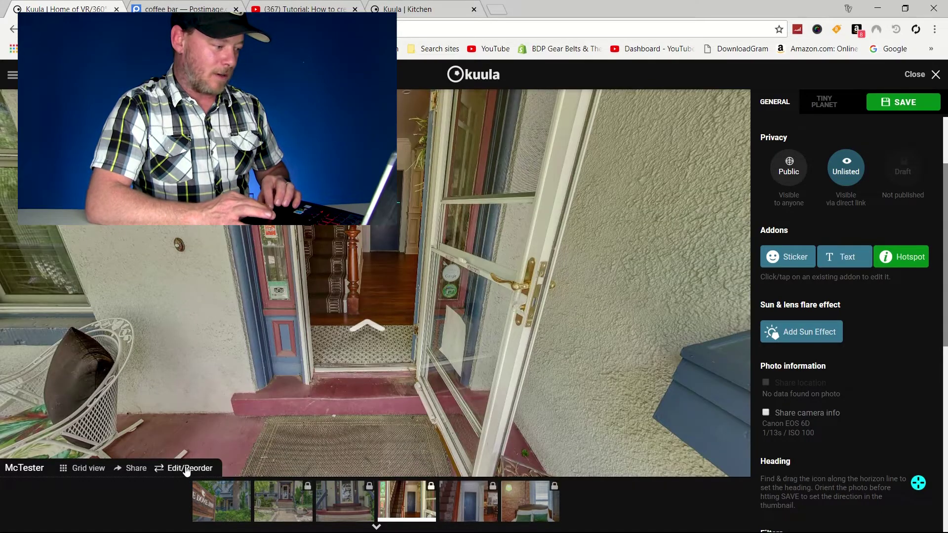
left_click(187, 469)
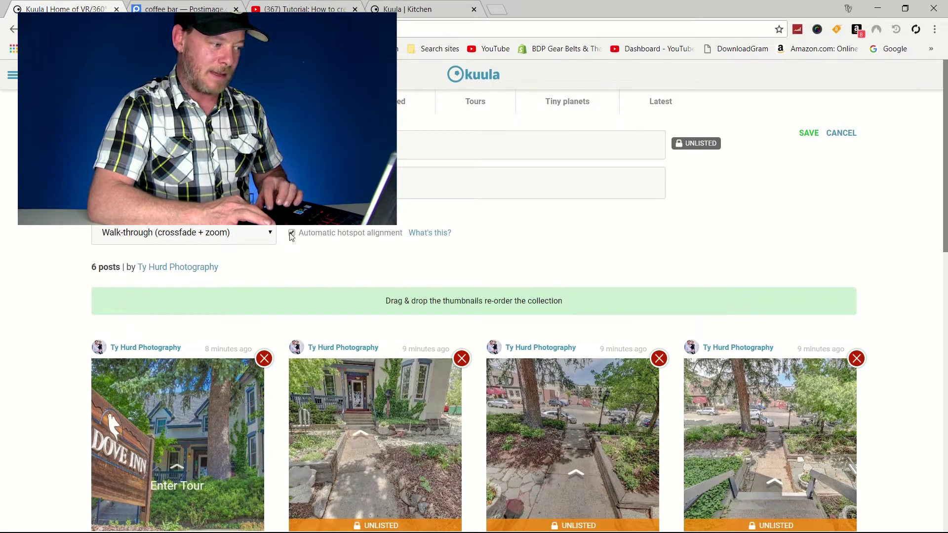
left_click(808, 134)
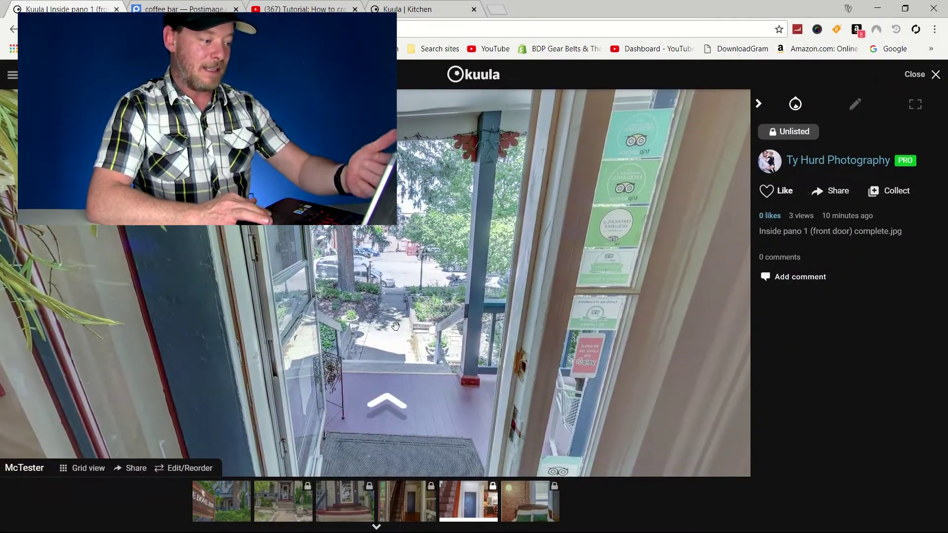
Follow the front-door arrow to the porch and return to the tour's edit settings
left_click(390, 398)
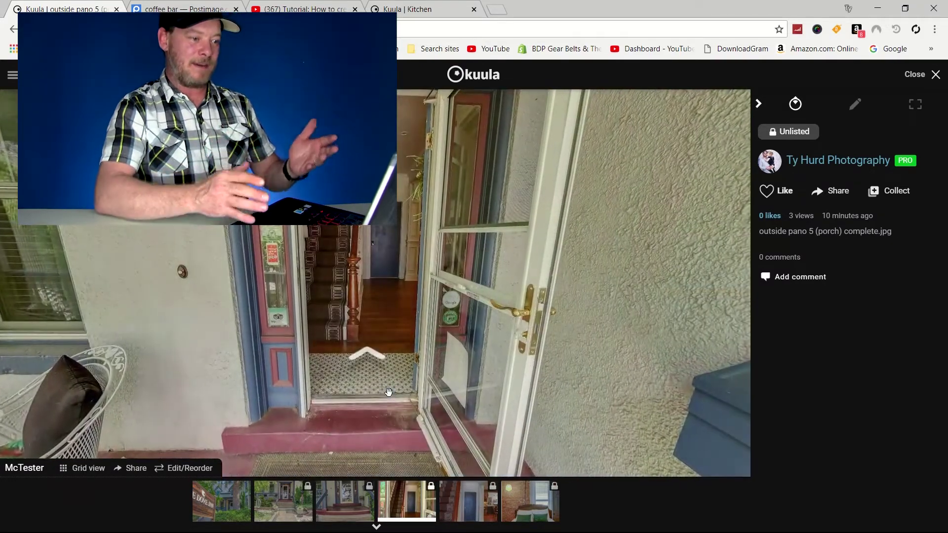
left_click(855, 104)
left_click(182, 469)
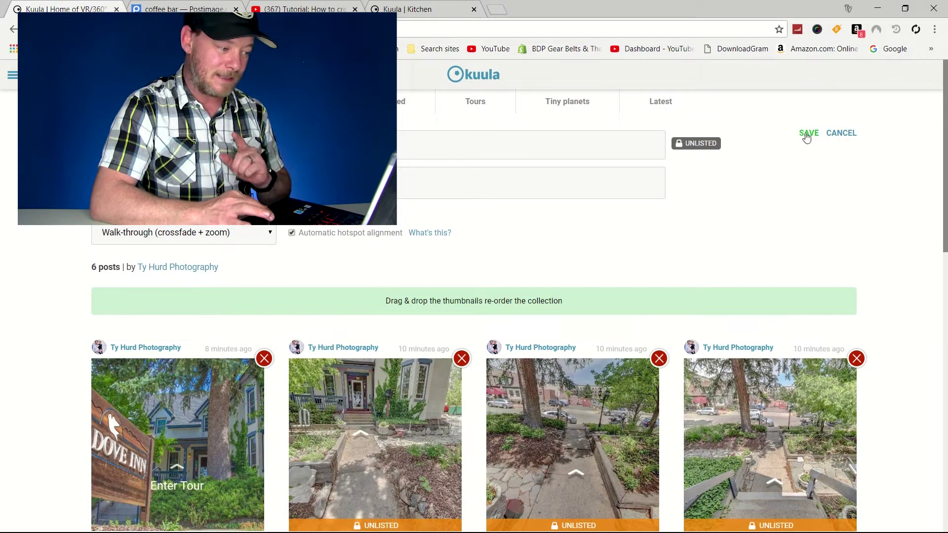
Save with automatic hotspot alignment on, follow the arrow to the porch, and look toward the front door
left_click(806, 136)
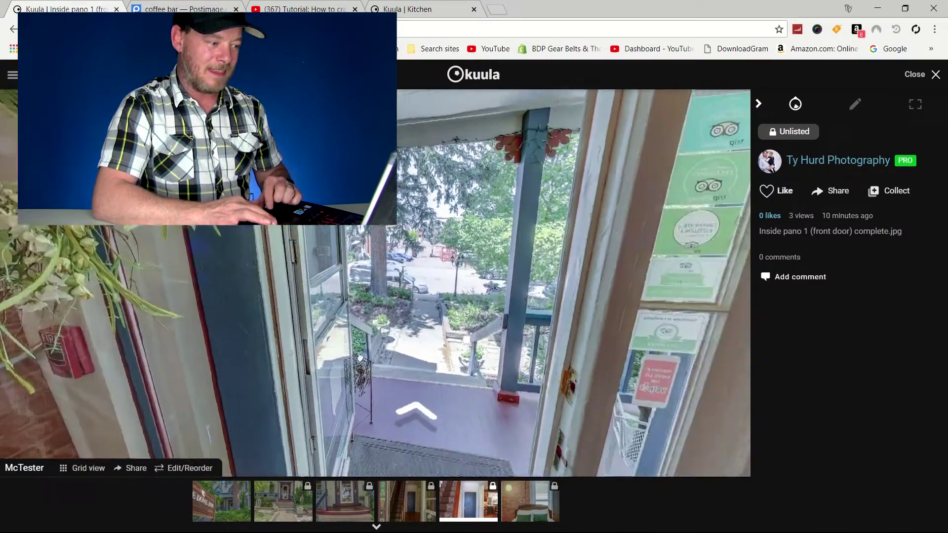
left_click(395, 395)
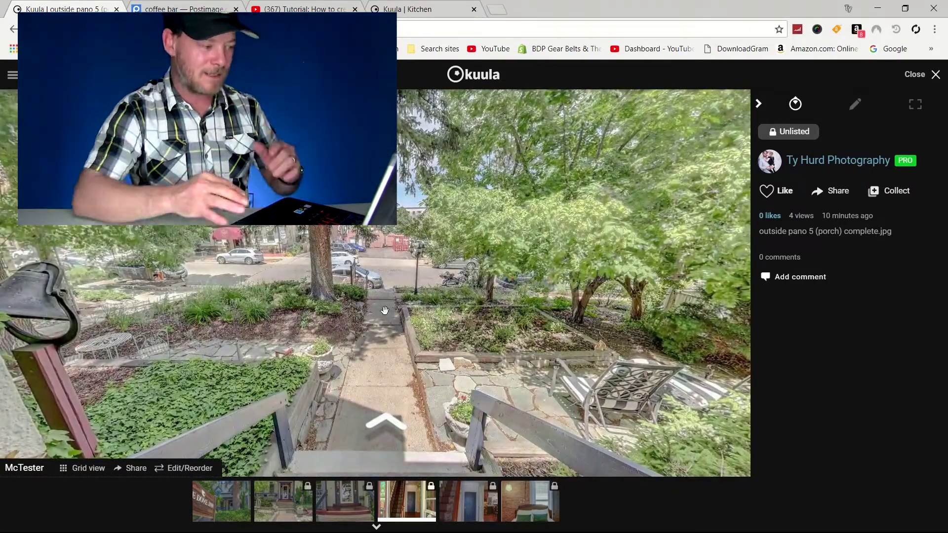
left_click_drag(307, 282, 473, 260)
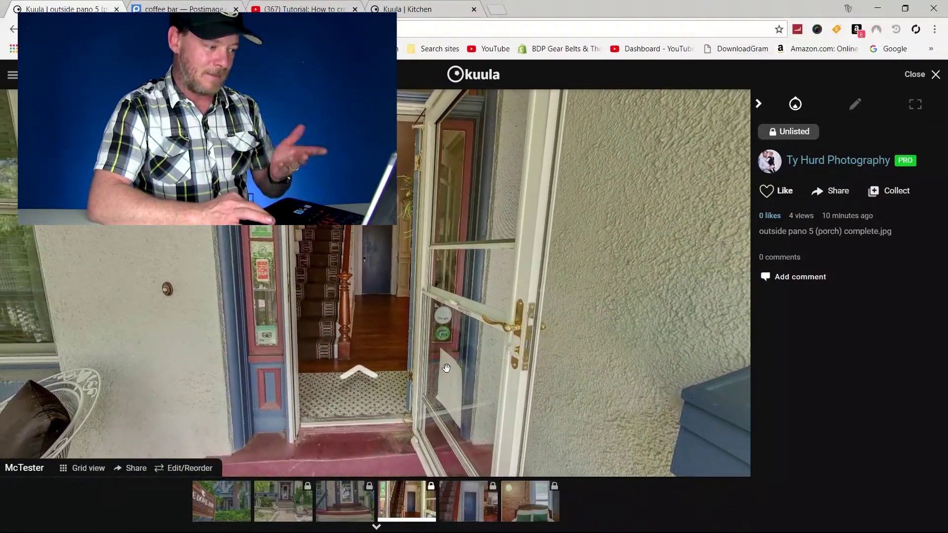
left_click(187, 469)
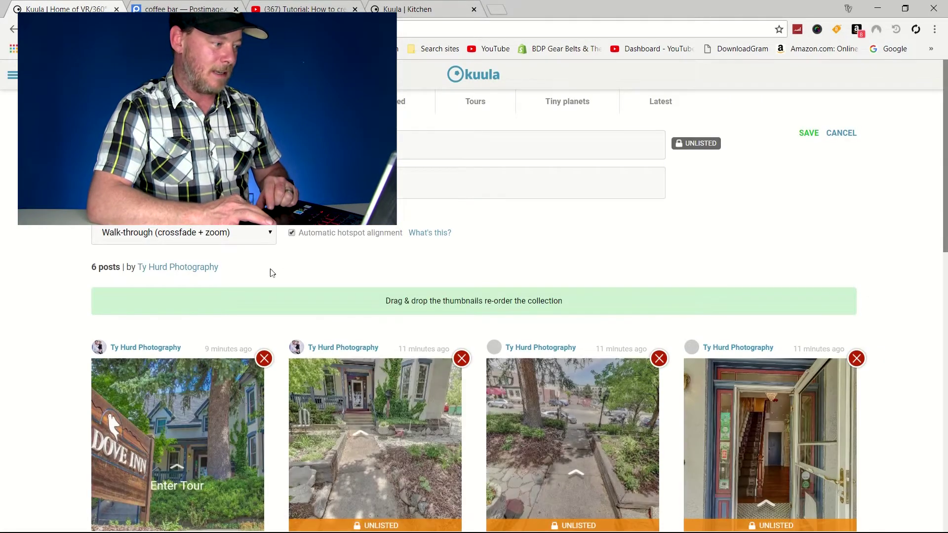
Switch the McTester transition to Crossfade, save, and preview from the Dove Inn cover onward
left_click(254, 235)
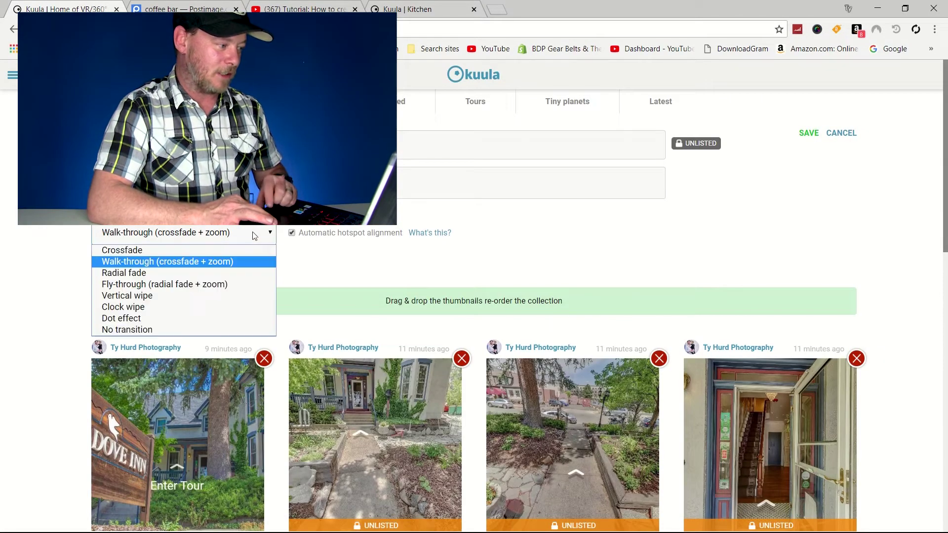
left_click(218, 250)
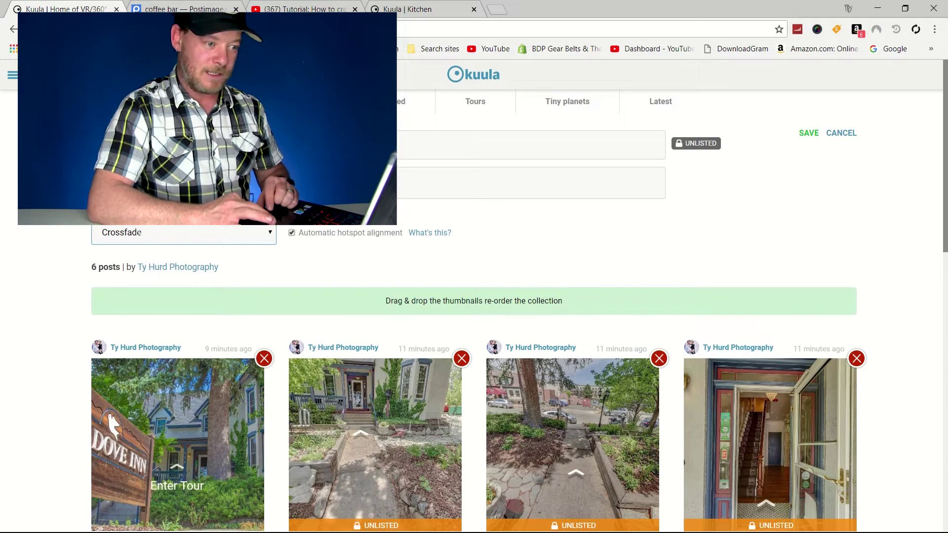
left_click(808, 132)
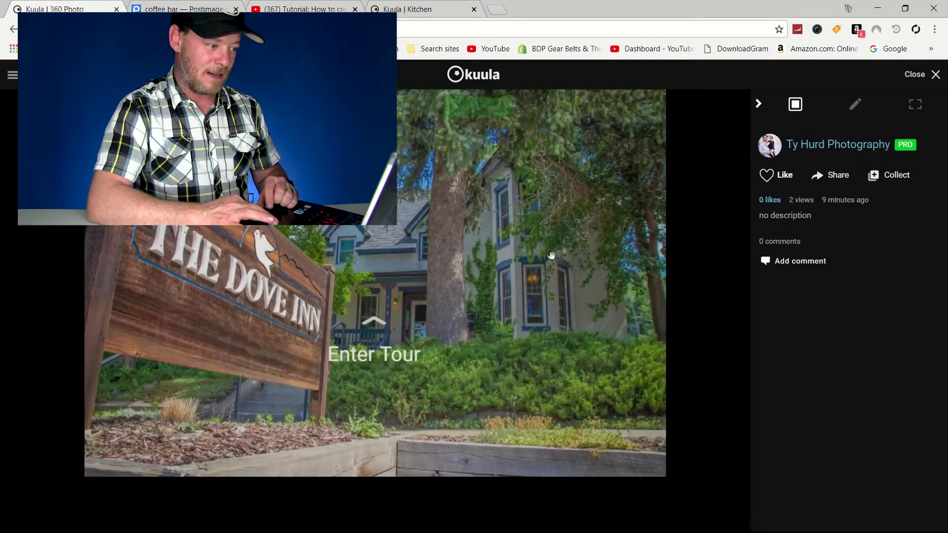
left_click(381, 334)
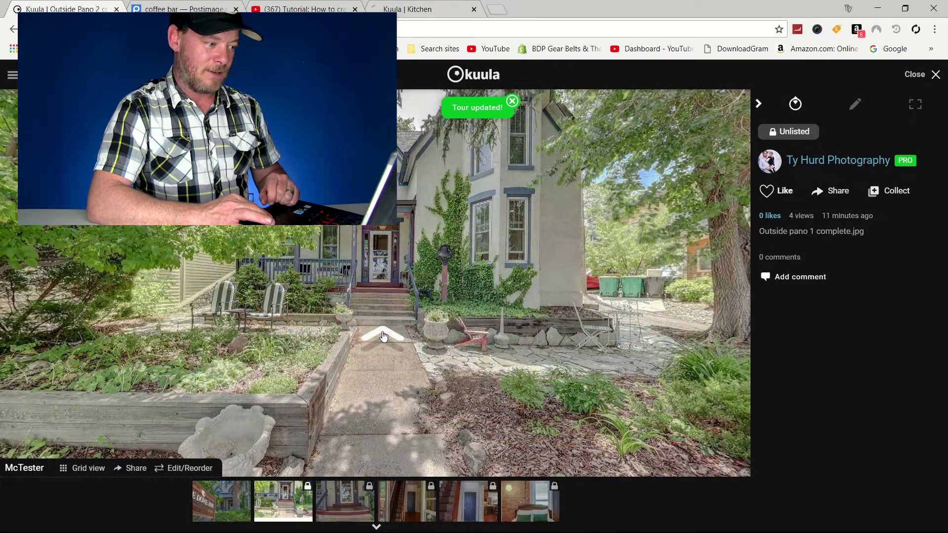
left_click(383, 336)
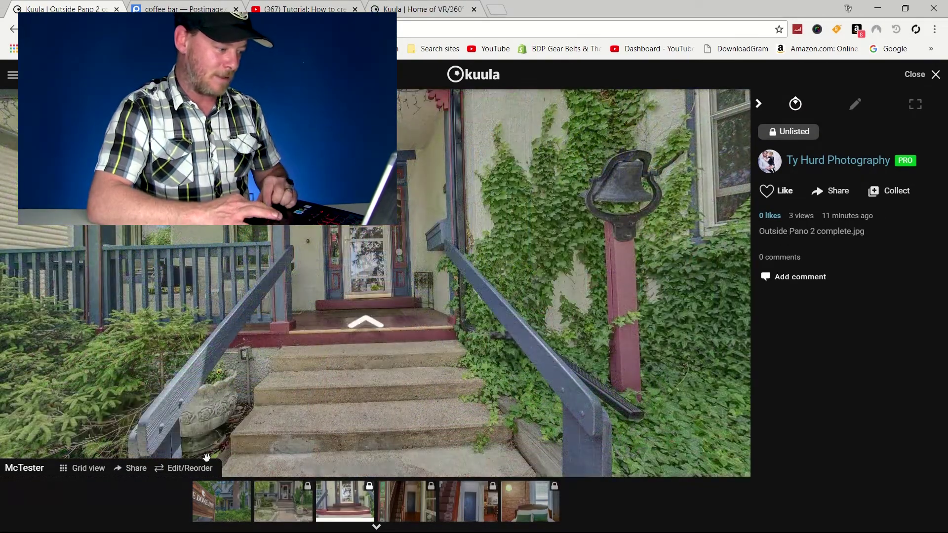
Set the tour transition to Walk-through, save, and preview from the cover to Outside Pano 2
left_click(206, 461)
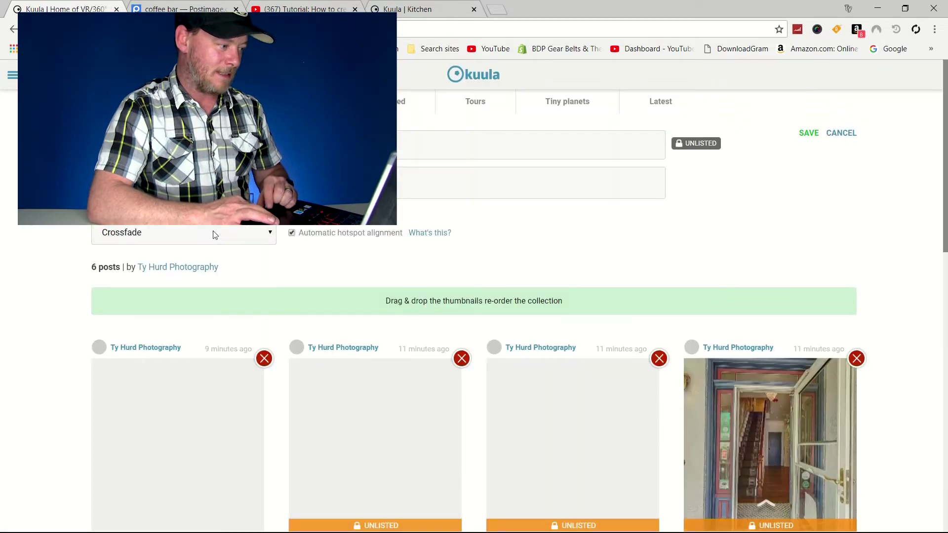
left_click(214, 234)
left_click(202, 260)
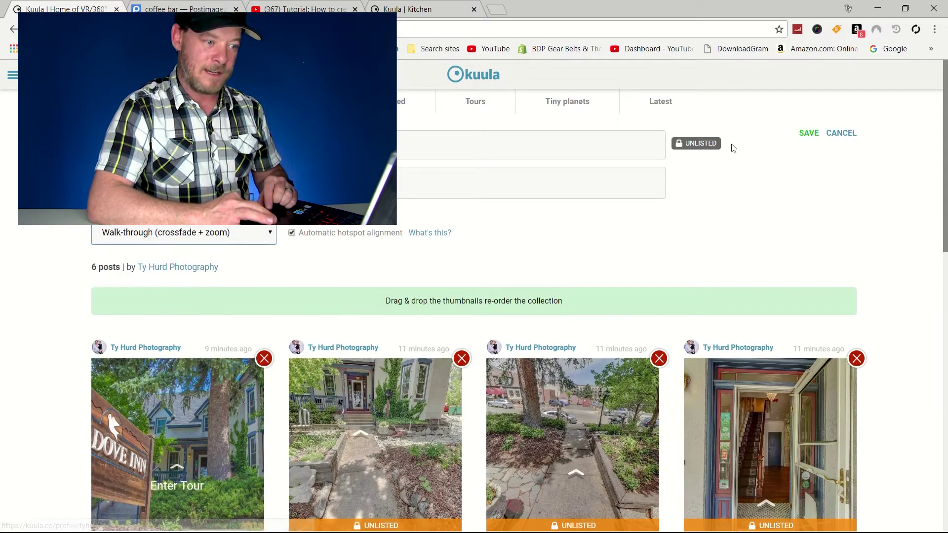
left_click(808, 133)
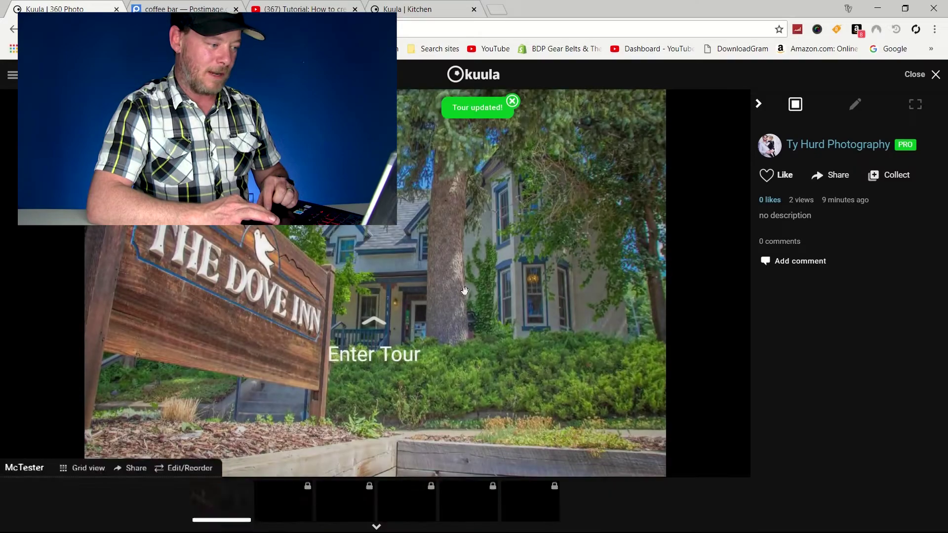
left_click(376, 326)
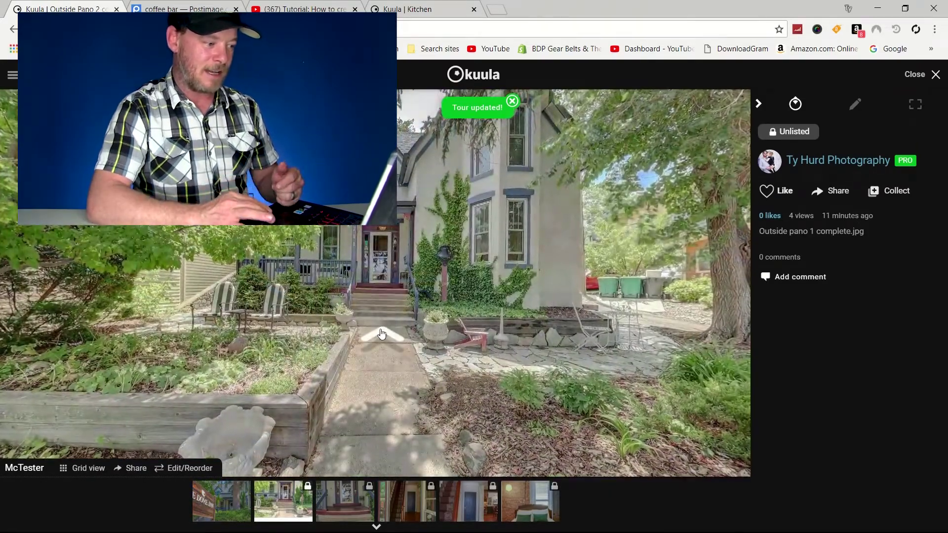
left_click(381, 334)
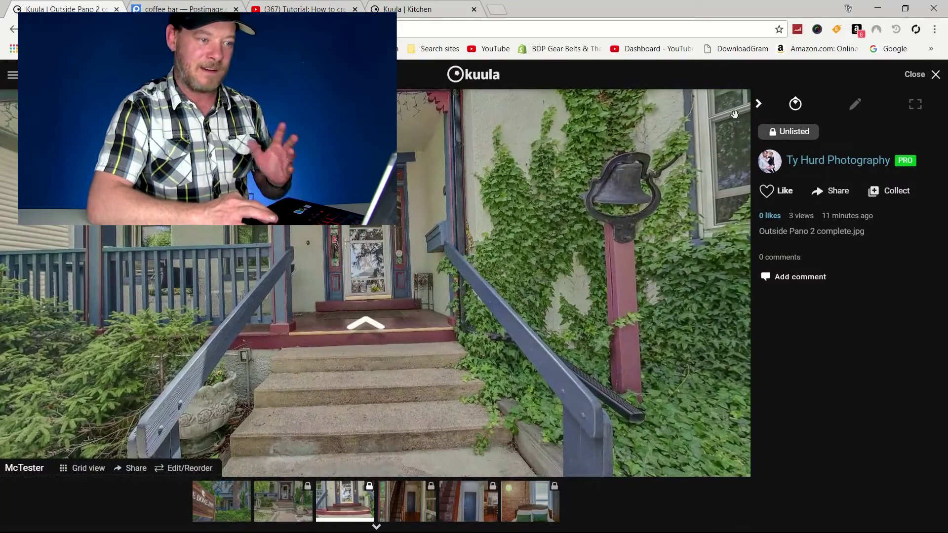
Change the transition to Radial fade, save, and preview through the next two panoramas
left_click(195, 469)
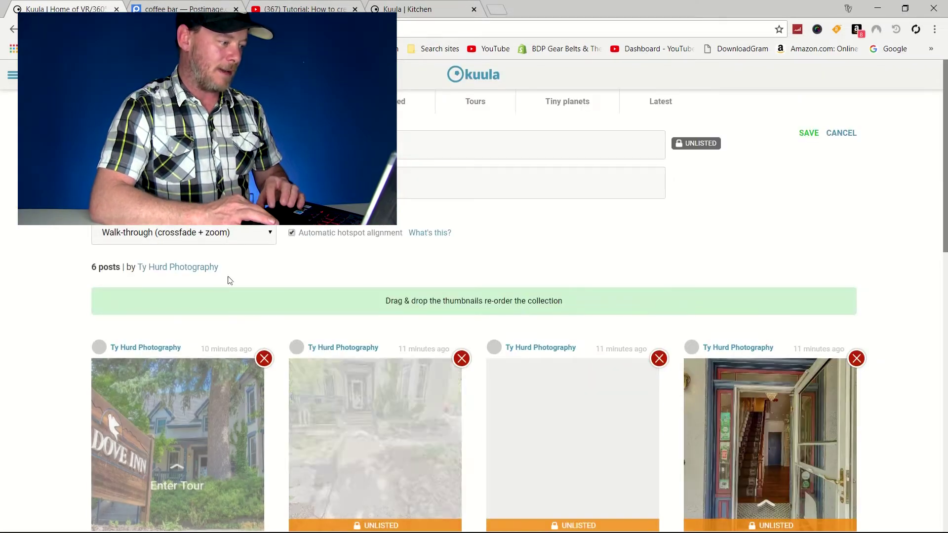
left_click(188, 233)
left_click(191, 272)
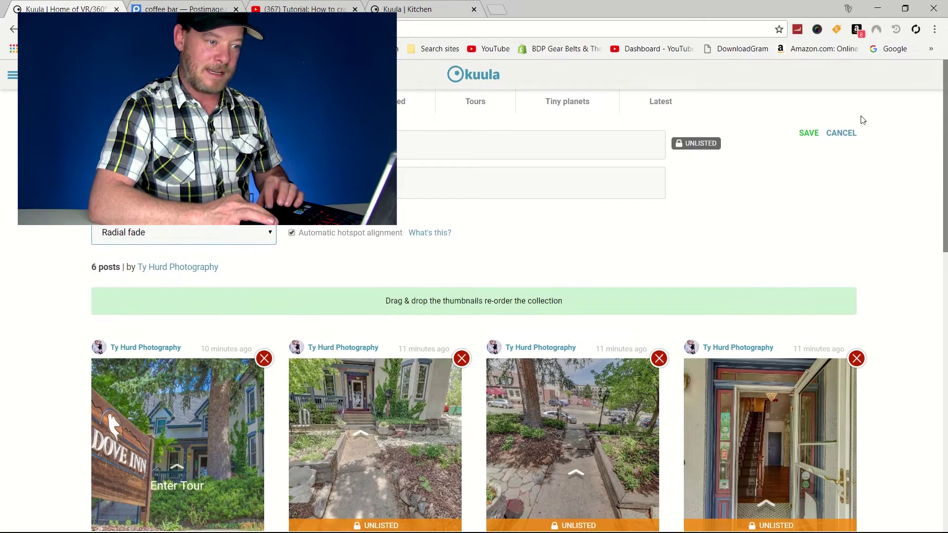
left_click(809, 133)
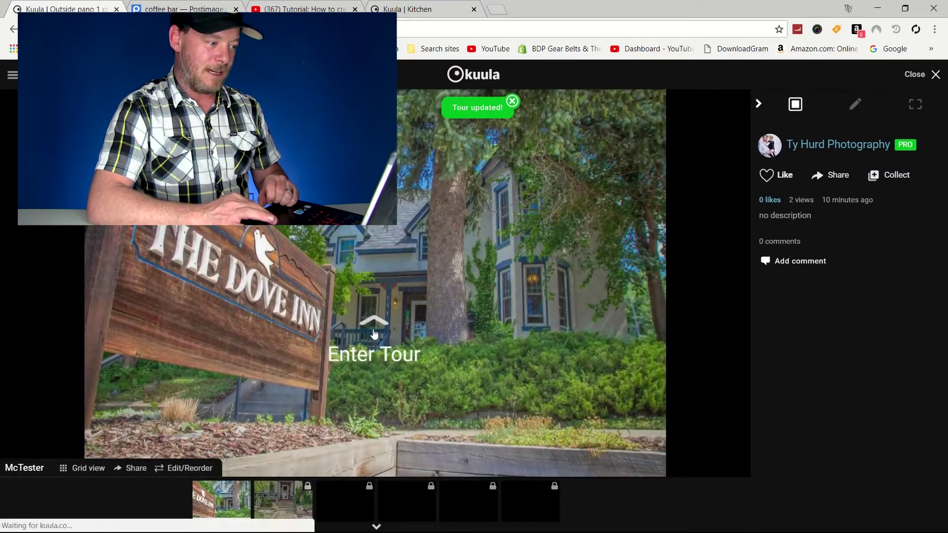
left_click(374, 328)
left_click(374, 334)
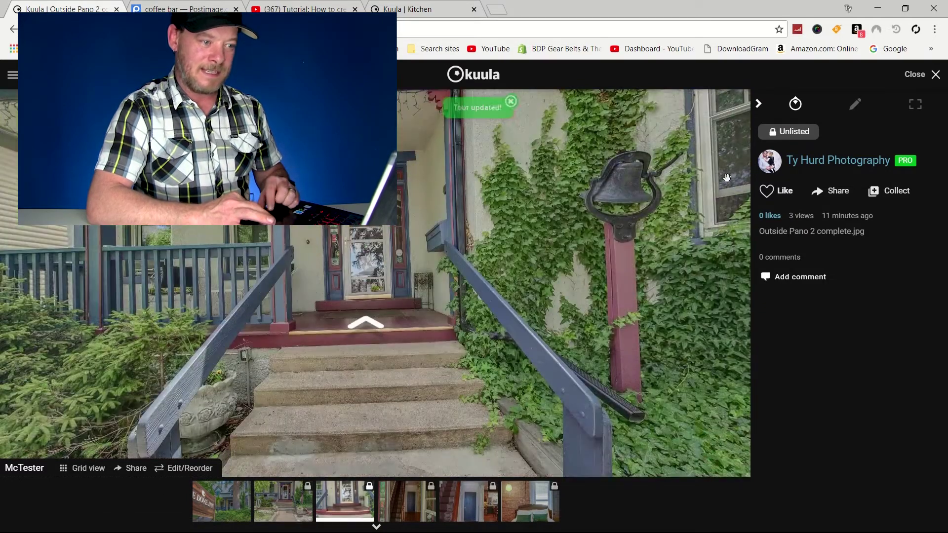
Try the Fly-through transition, saving and previewing from the cover to Outside Pano 2
left_click(174, 468)
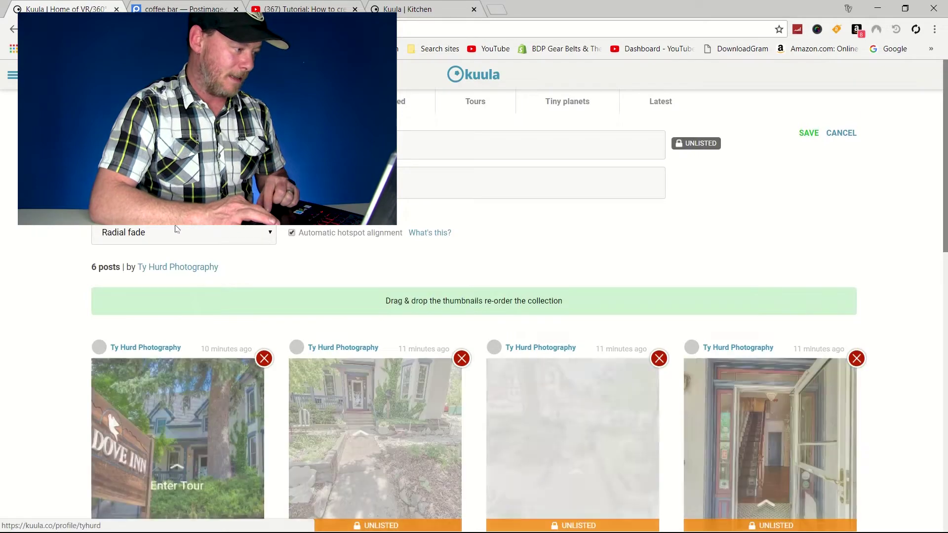
left_click(177, 230)
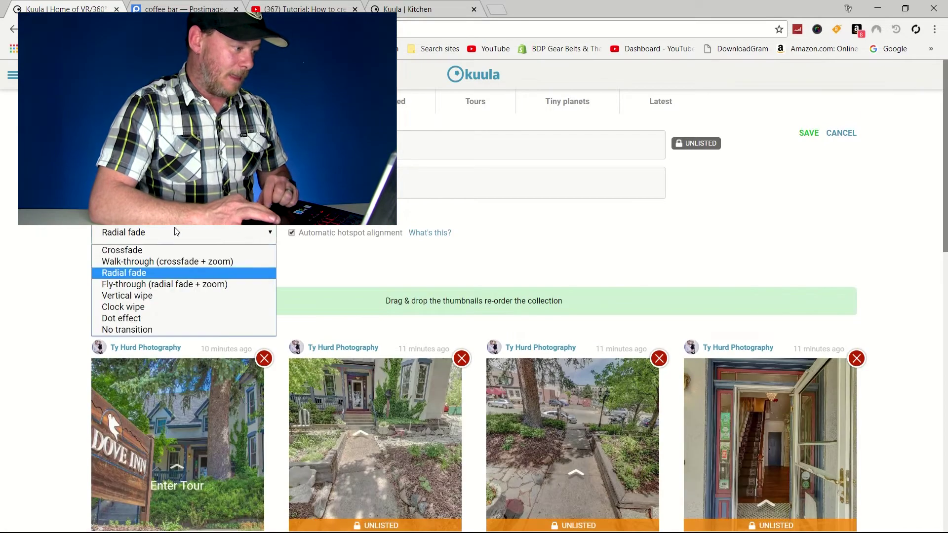
left_click(159, 283)
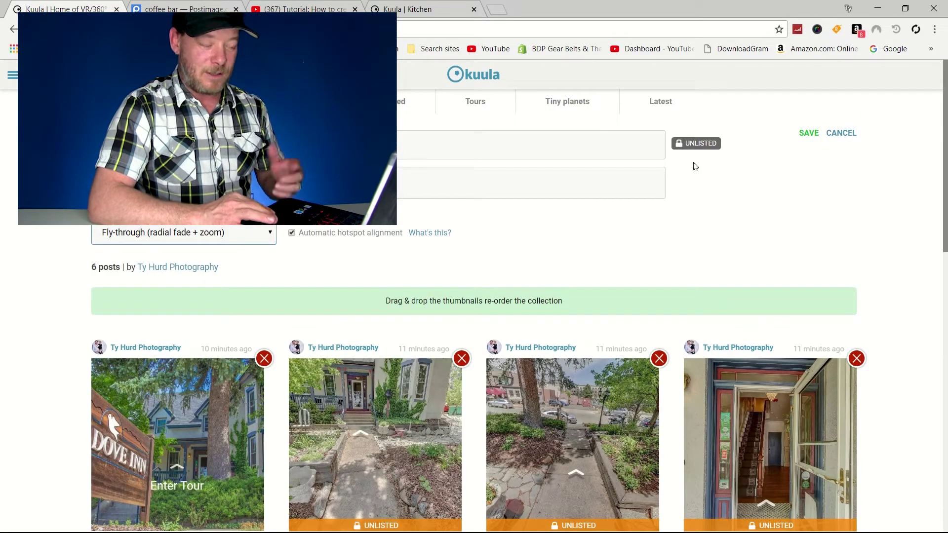
left_click(809, 133)
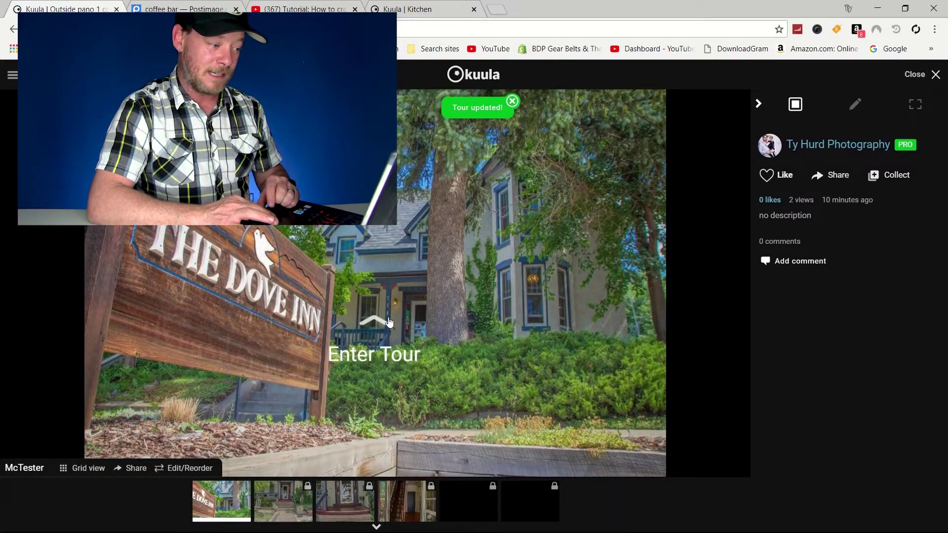
left_click(389, 322)
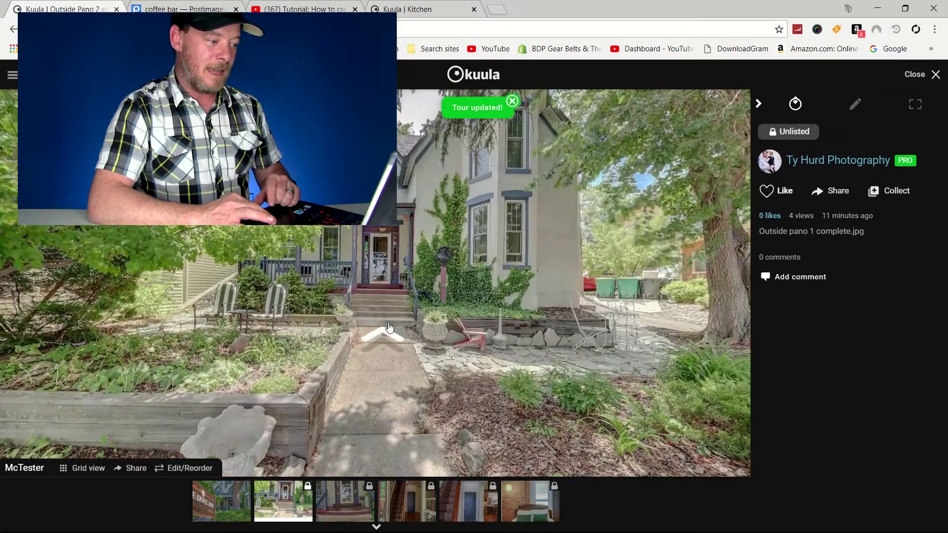
left_click(389, 327)
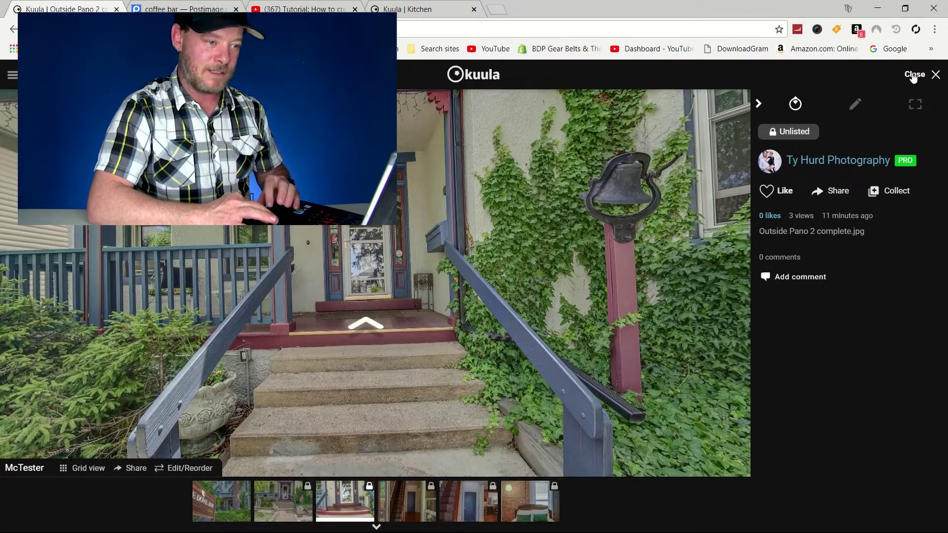
Switch to the Vertical wipe transition, save, and preview it through to Outside Pano 2
left_click(166, 465)
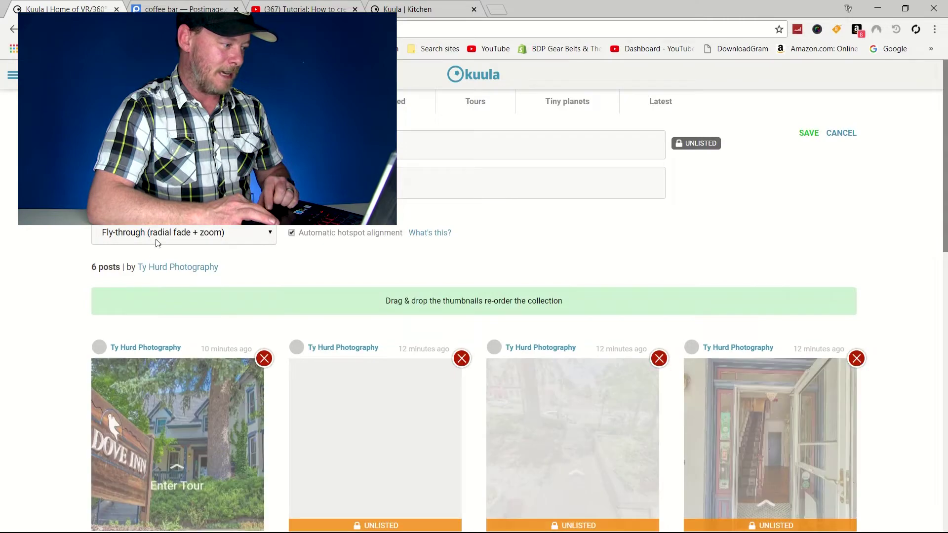
left_click(156, 241)
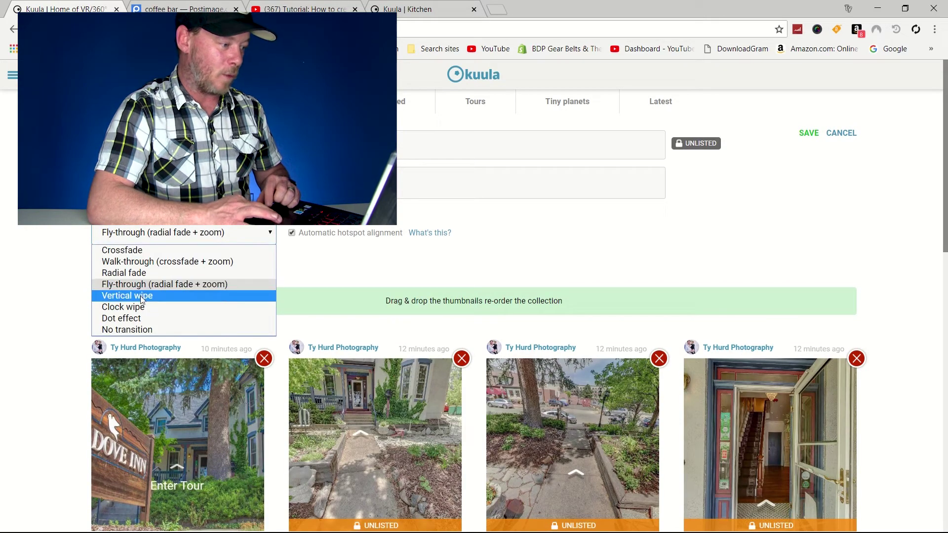
left_click(142, 296)
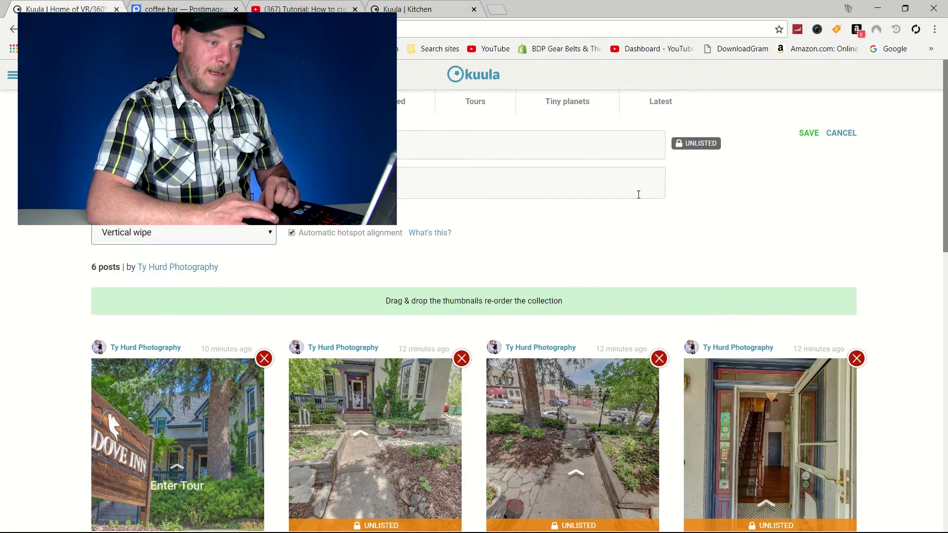
left_click(808, 134)
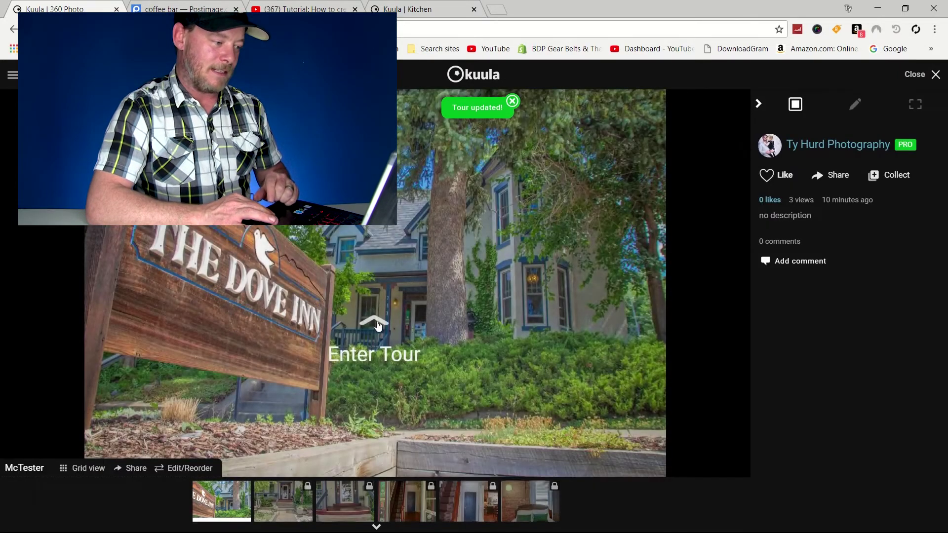
left_click(378, 323)
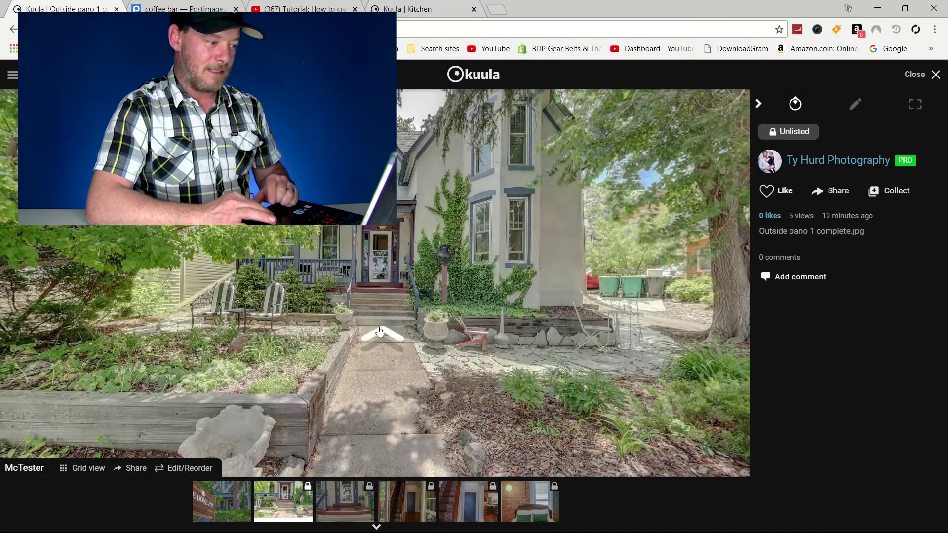
left_click(379, 332)
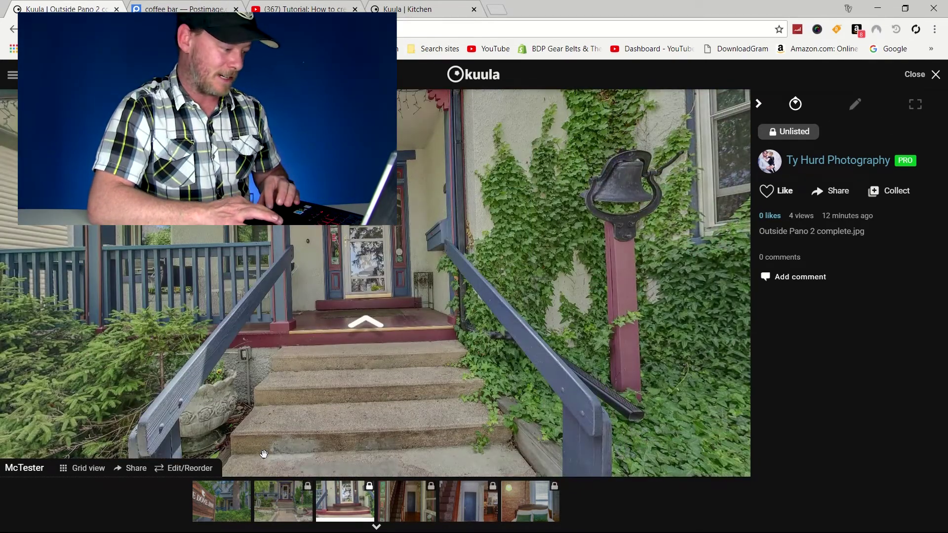
left_click(173, 469)
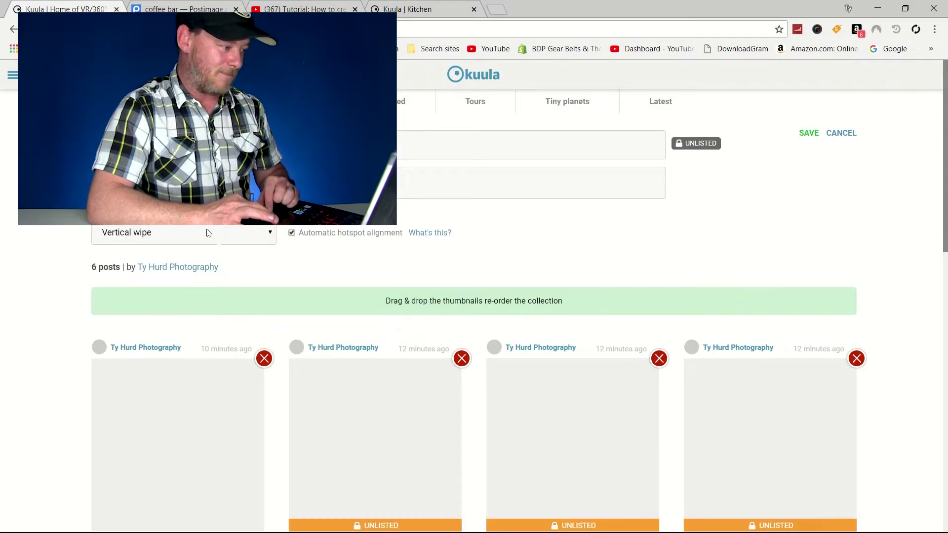
Set the transition to Clock wipe, save, and preview entering the tour
left_click(207, 233)
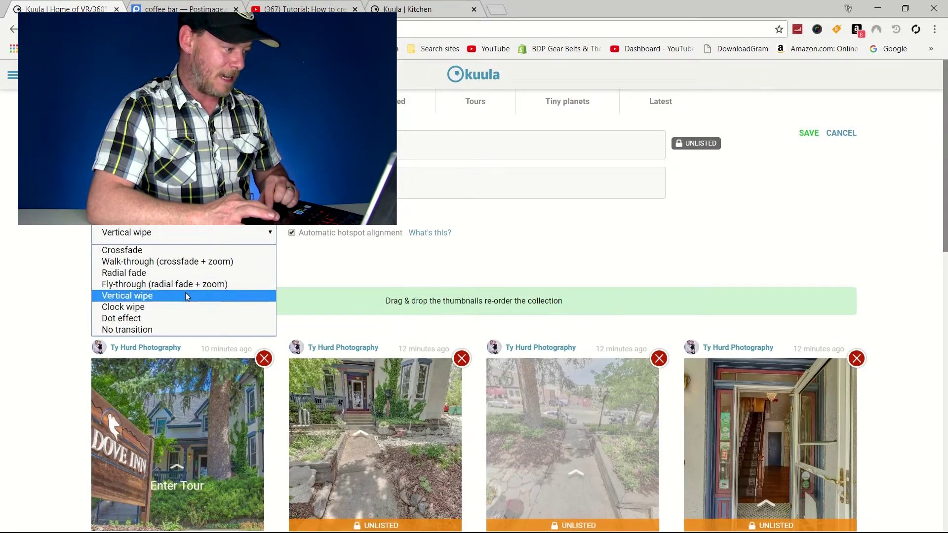
left_click(181, 306)
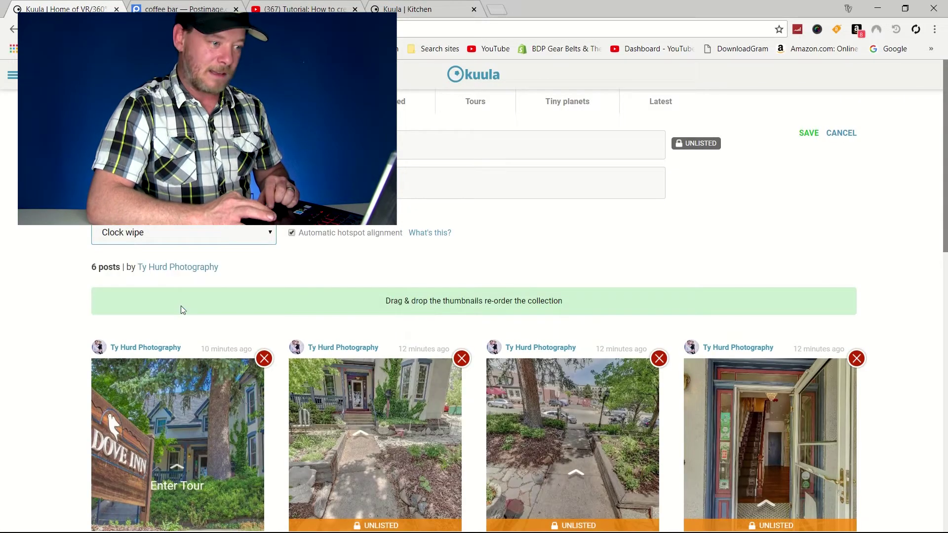
left_click(809, 133)
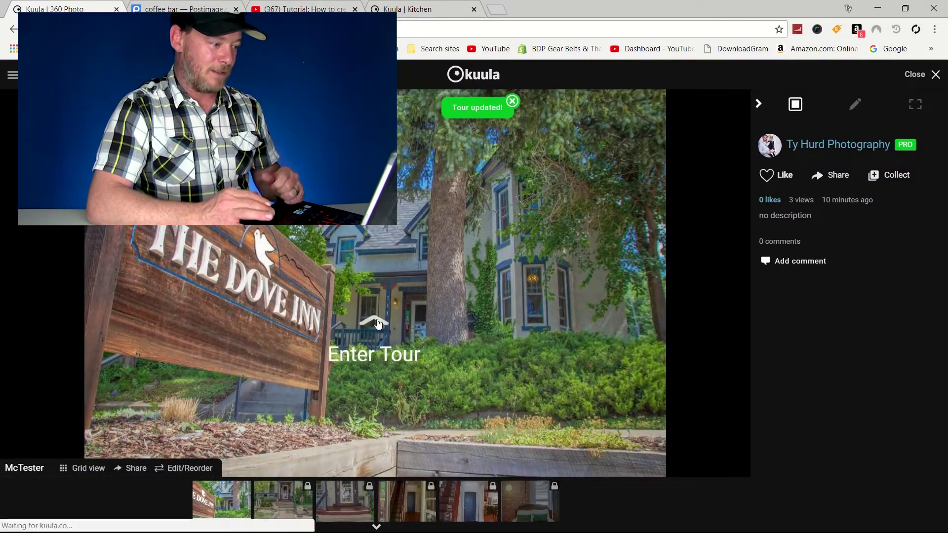
left_click(378, 323)
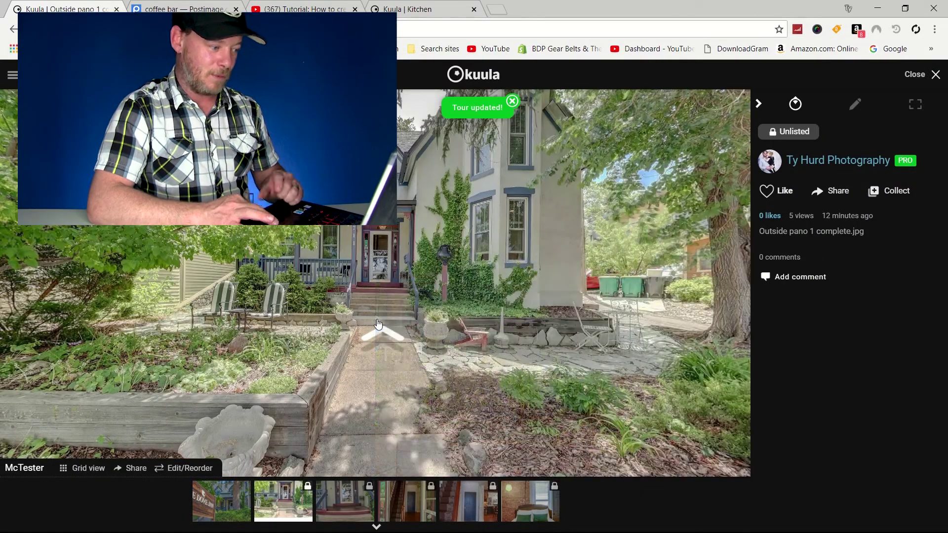
Change the transition to Dot effect, save, and preview along the walkway to Outside Pano 2
left_click(193, 478)
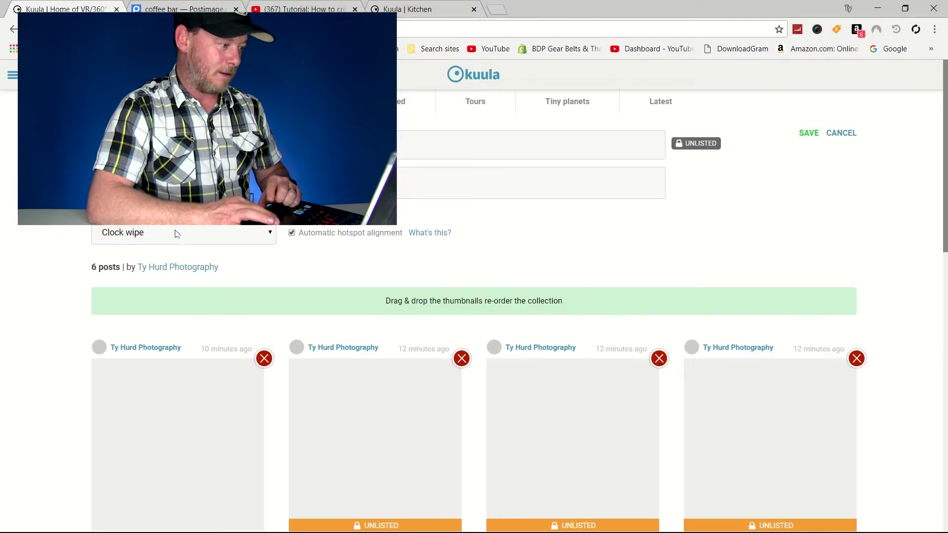
left_click(175, 233)
left_click(153, 318)
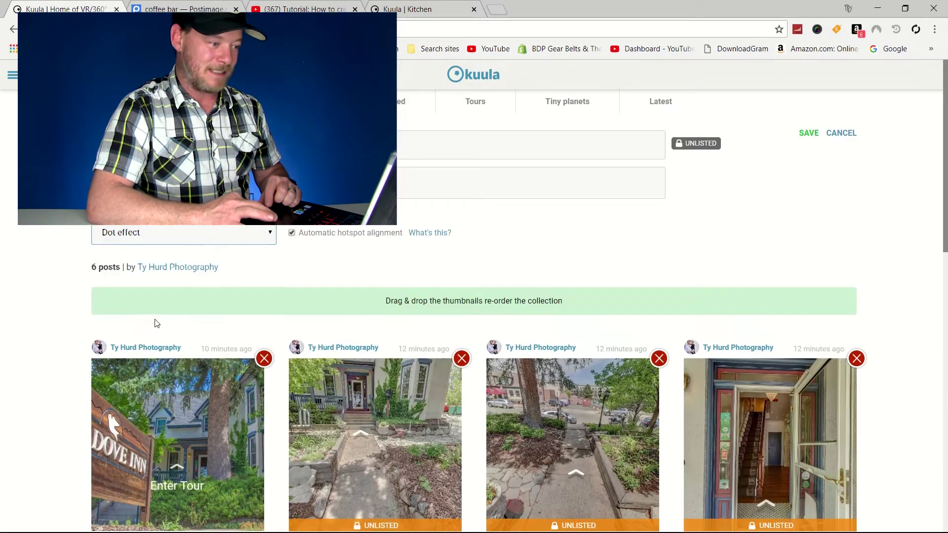
left_click(805, 132)
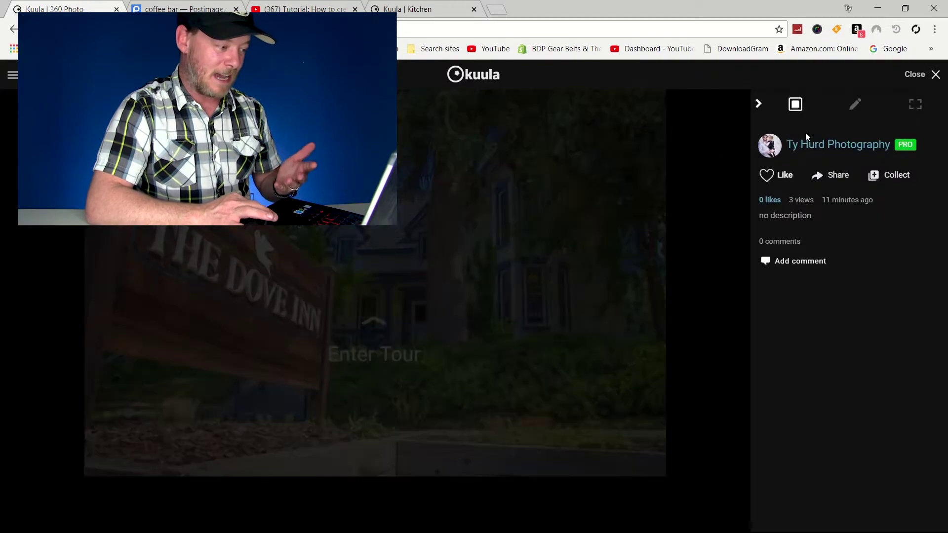
left_click(385, 320)
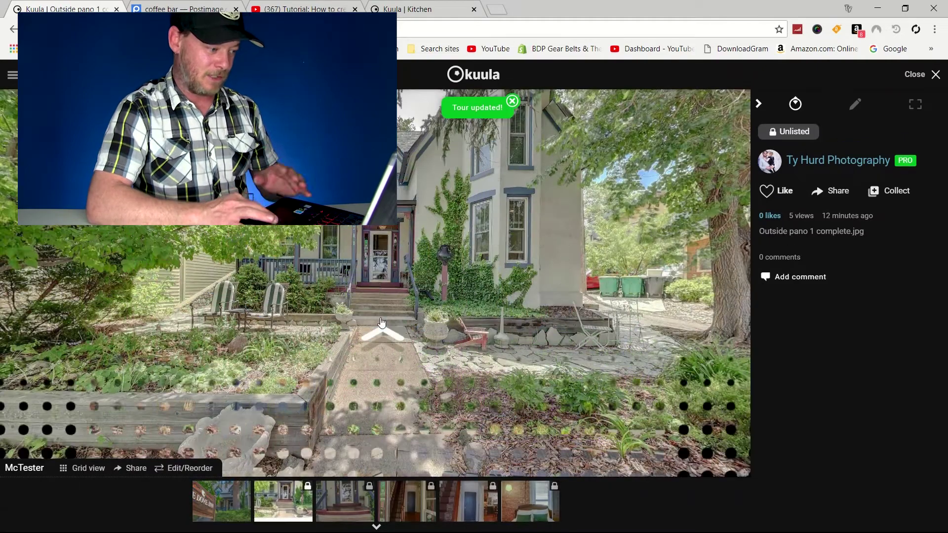
left_click(380, 332)
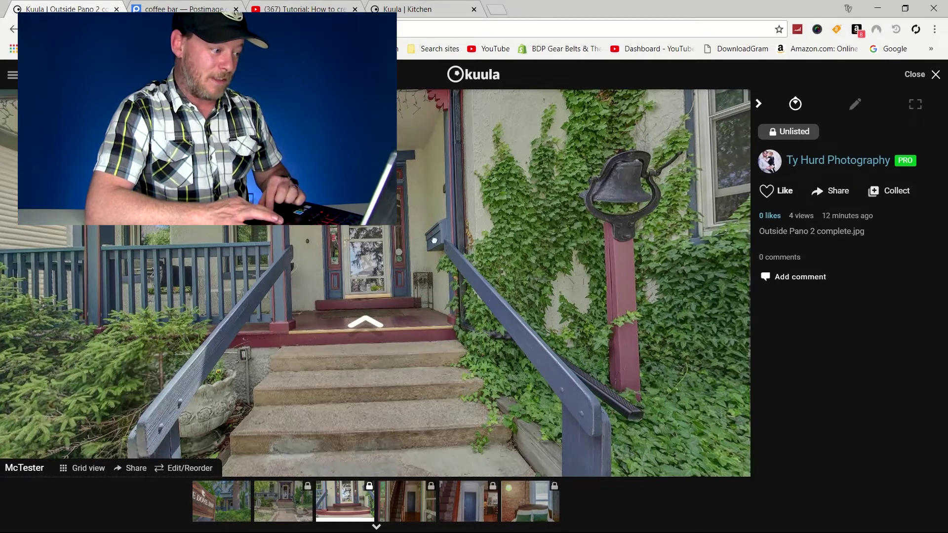
left_click_drag(595, 222, 560, 221)
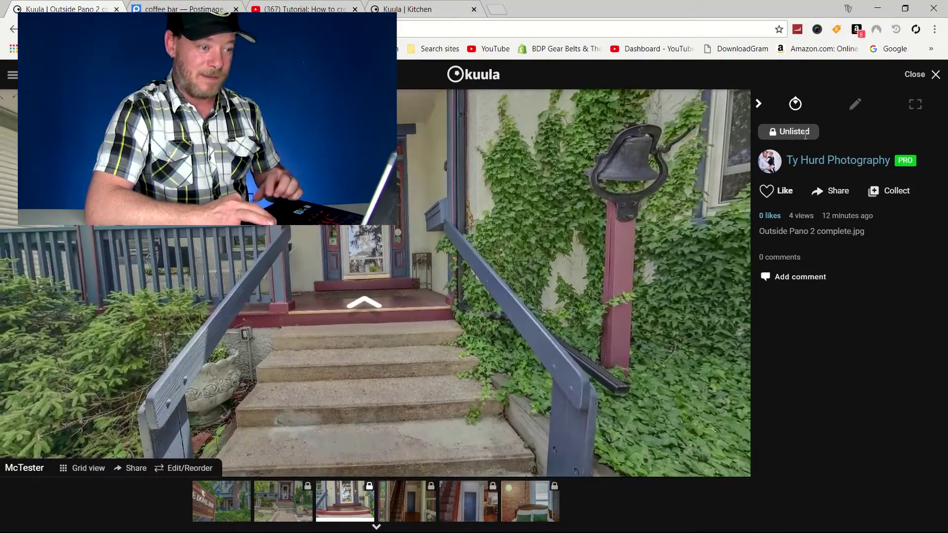
Open the Outside Pano 2 panorama's edit sidebar with the pencil icon
left_click(855, 106)
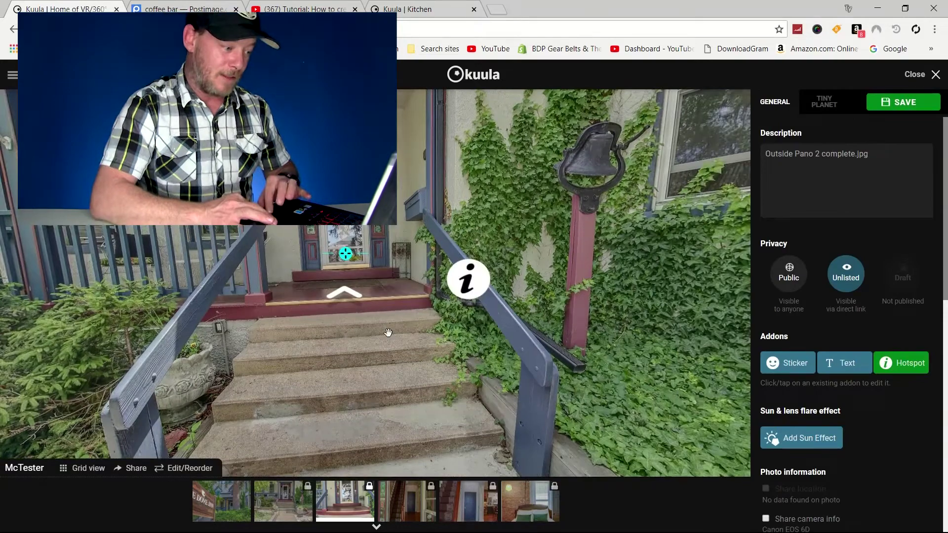